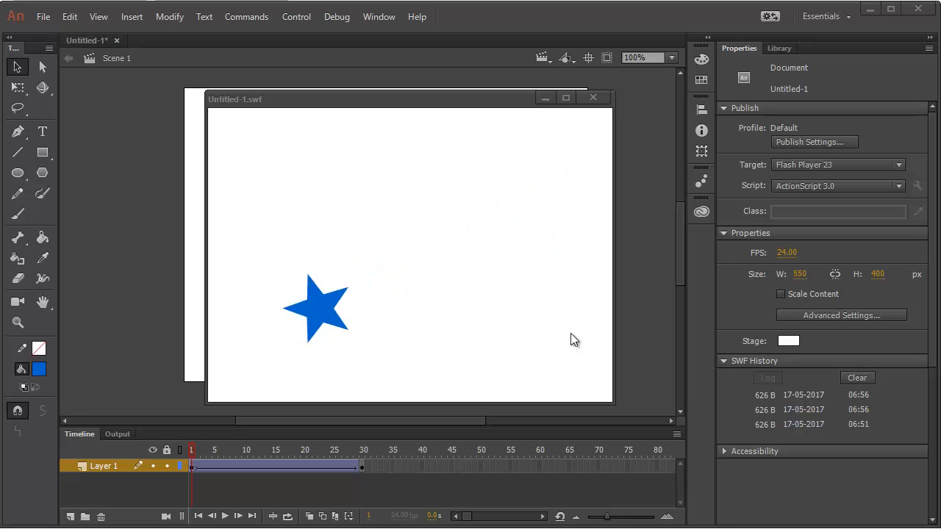
Step: Close the movie preview, discard the Untitled-1 document without saving, and create a new ActionScript 3.0 document
{"action": "left_click", "coordinate": [593, 97]}
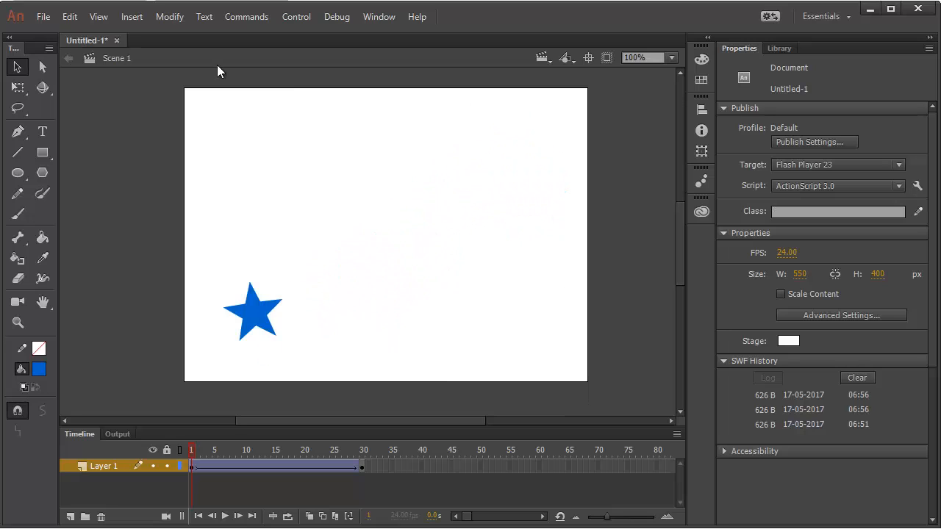
{"action": "left_click", "coordinate": [116, 40]}
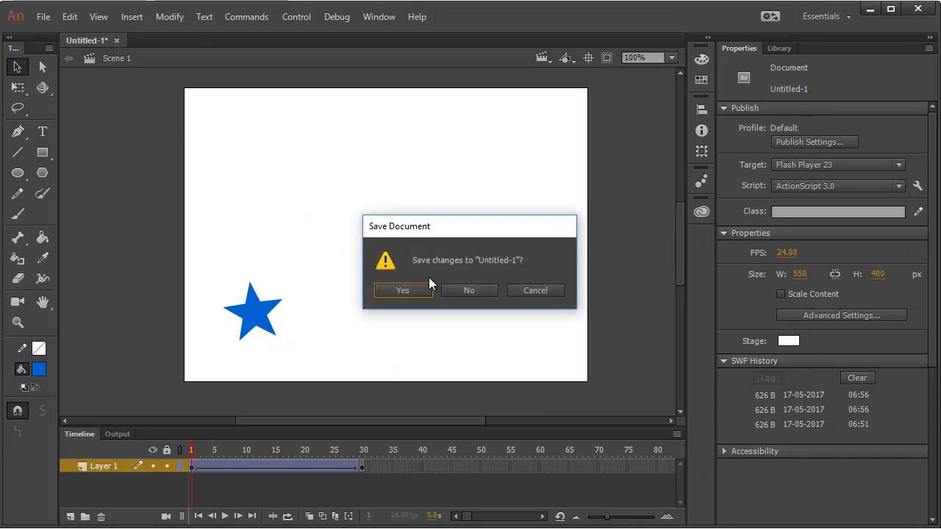
{"action": "left_click", "coordinate": [468, 290]}
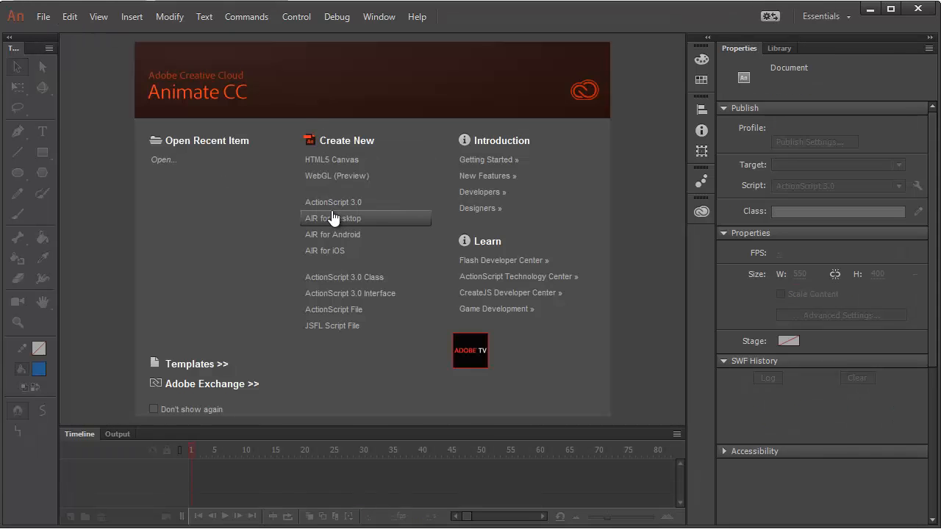
{"action": "left_click", "coordinate": [364, 204]}
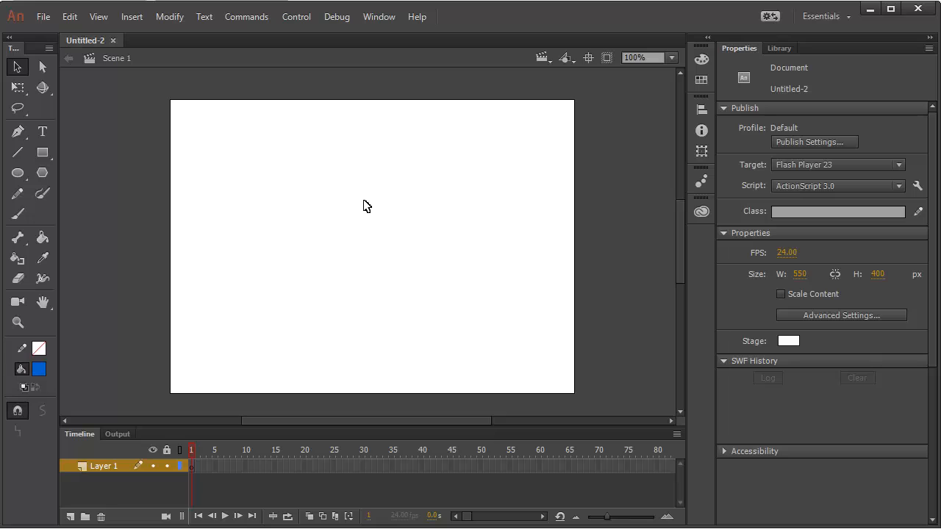
Step: Draw a blue five-pointed star about 76 px wide near the stage's lower-left corner, using the PolyStar tool with star style
{"action": "left_click", "coordinate": [42, 172]}
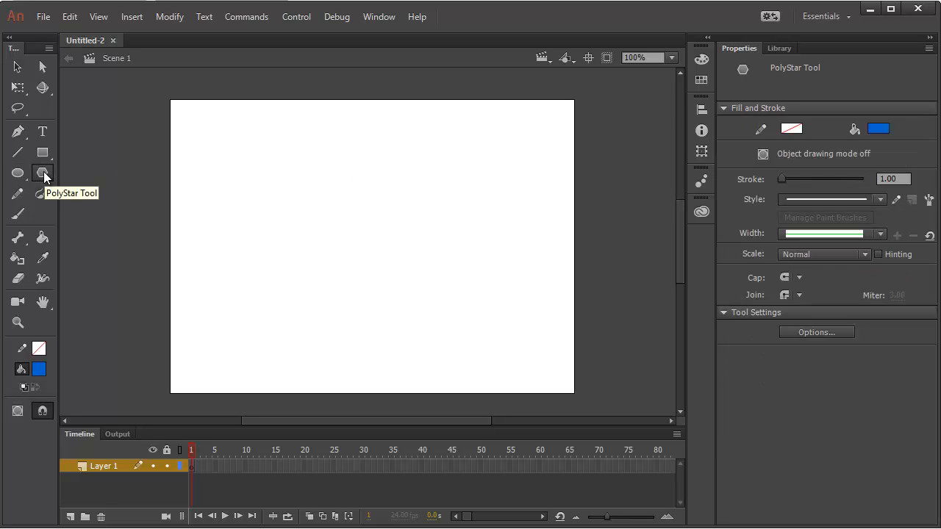
{"action": "left_click", "coordinate": [831, 337]}
{"action": "left_click", "coordinate": [521, 241]}
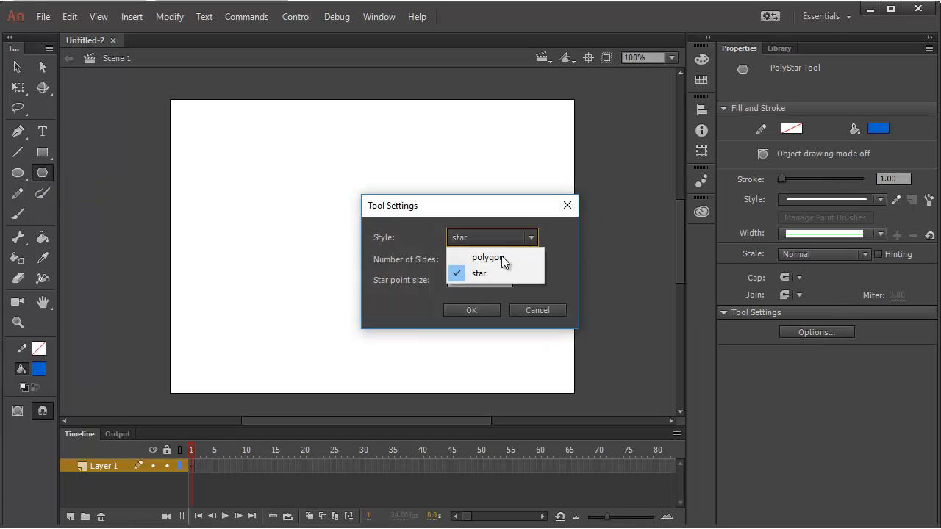
{"action": "left_click", "coordinate": [479, 274]}
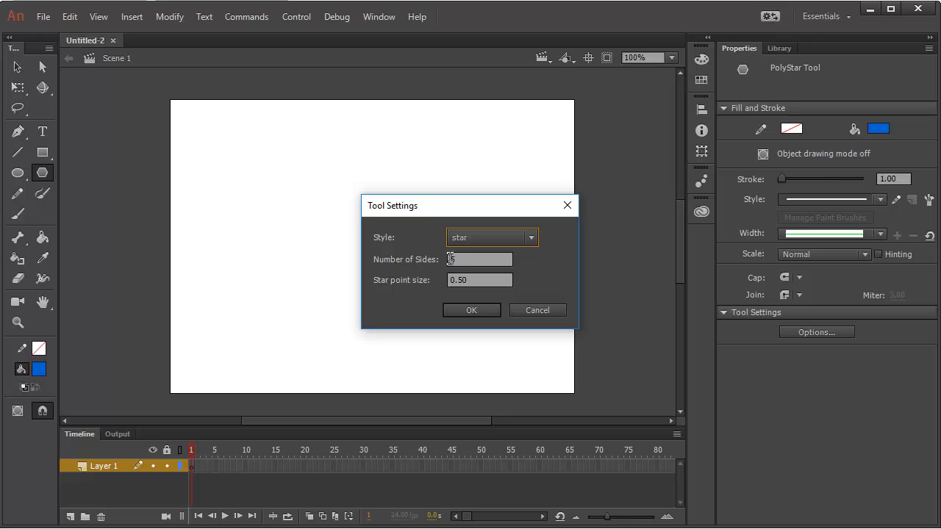
{"action": "left_click", "coordinate": [485, 313]}
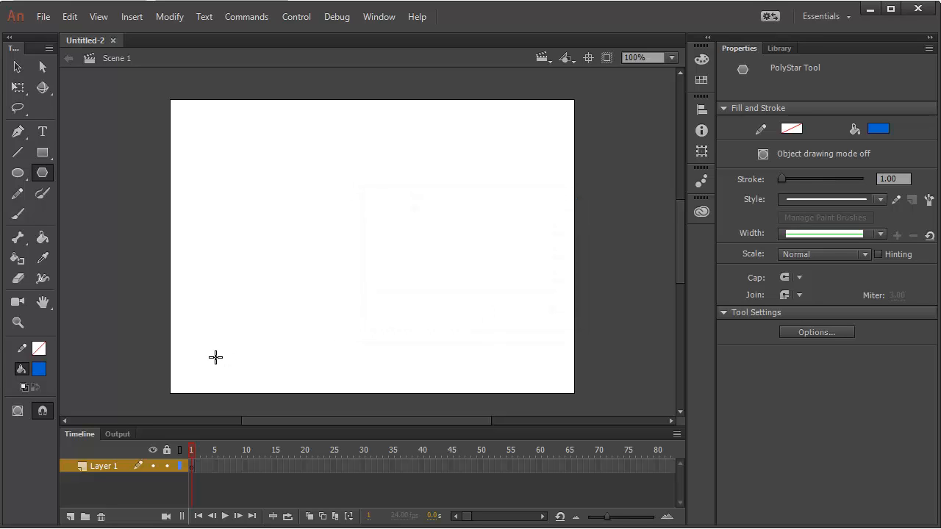
{"action": "left_click_drag", "start_coordinate": [215, 356], "coordinate": [247, 356]}
Step: Convert the whole star shape into a Graphic symbol named "star"
{"action": "left_click", "coordinate": [18, 67]}
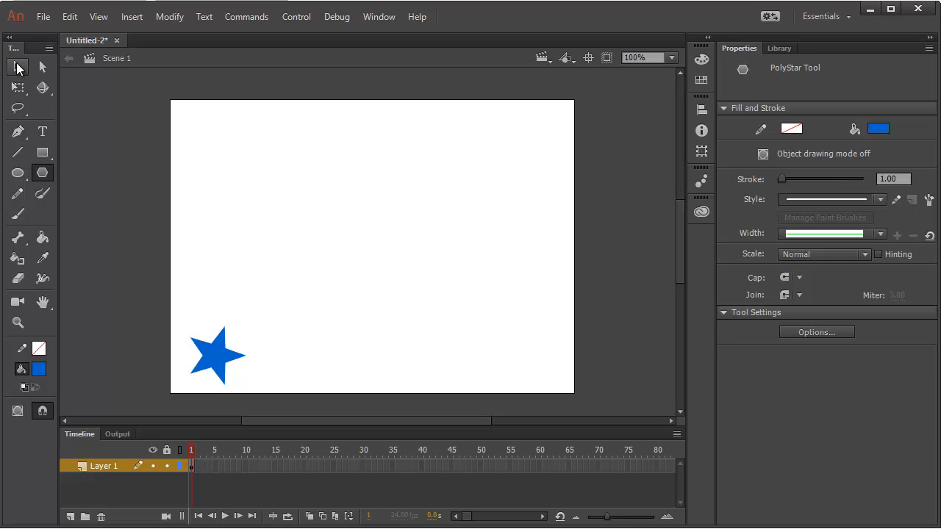
{"action": "left_click_drag", "start_coordinate": [177, 313], "coordinate": [267, 397]}
{"action": "right_click", "coordinate": [226, 364]}
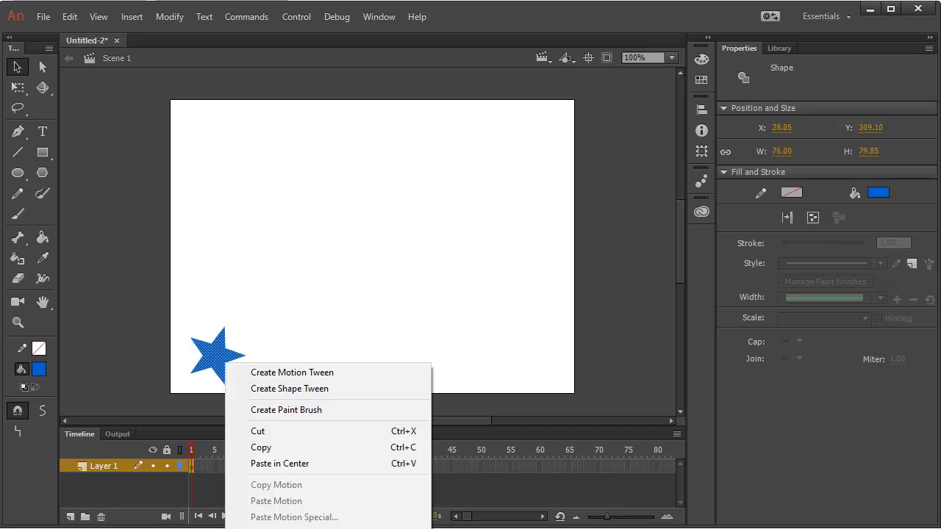
{"action": "left_click", "coordinate": [170, 17]}
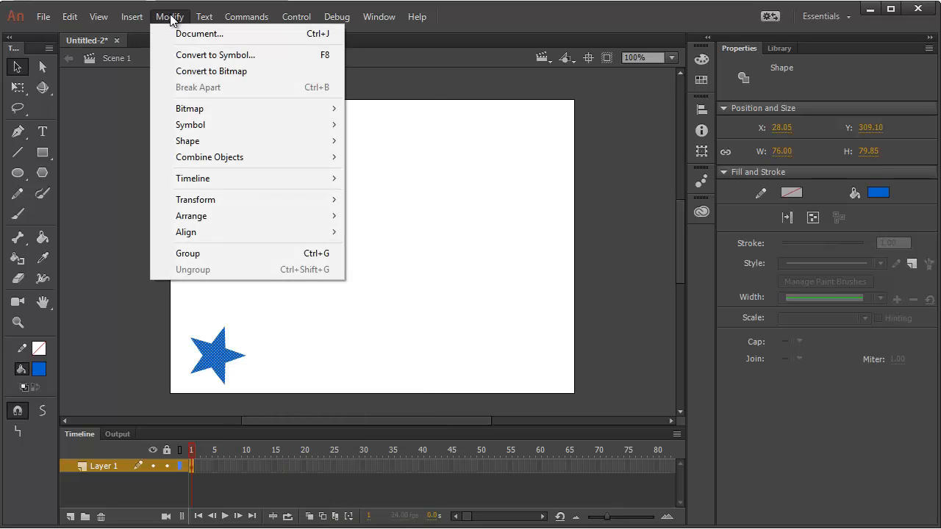
{"action": "left_click", "coordinate": [236, 55]}
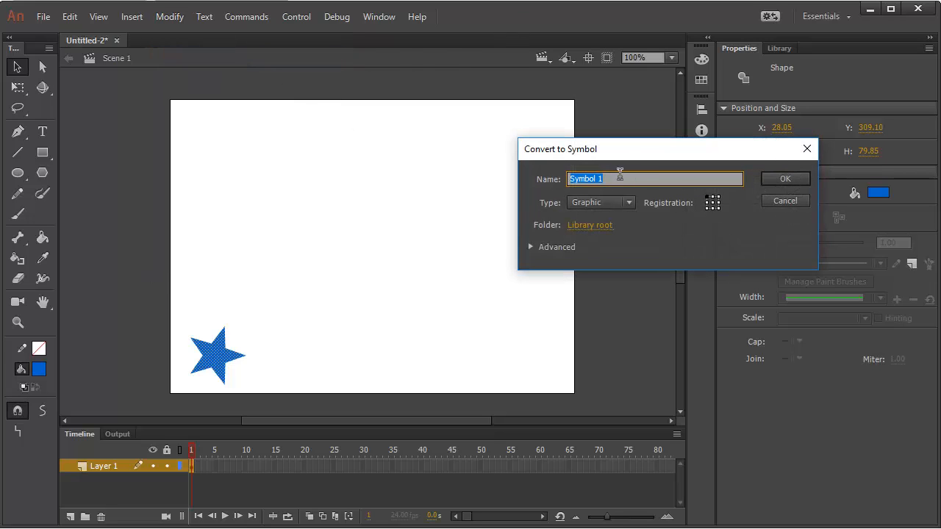
{"action": "type", "text": "star"}
{"action": "left_click", "coordinate": [630, 203]}
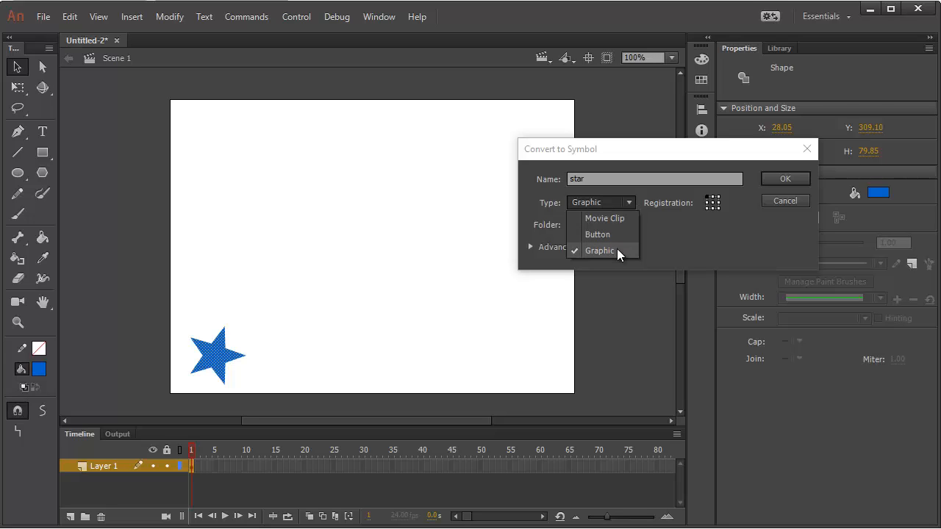
{"action": "left_click", "coordinate": [788, 180]}
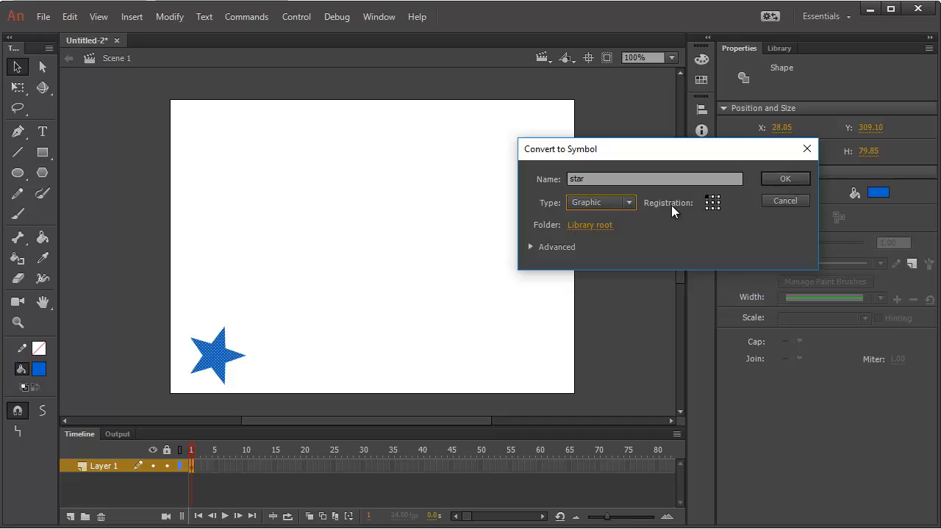
{"action": "left_click", "coordinate": [779, 180]}
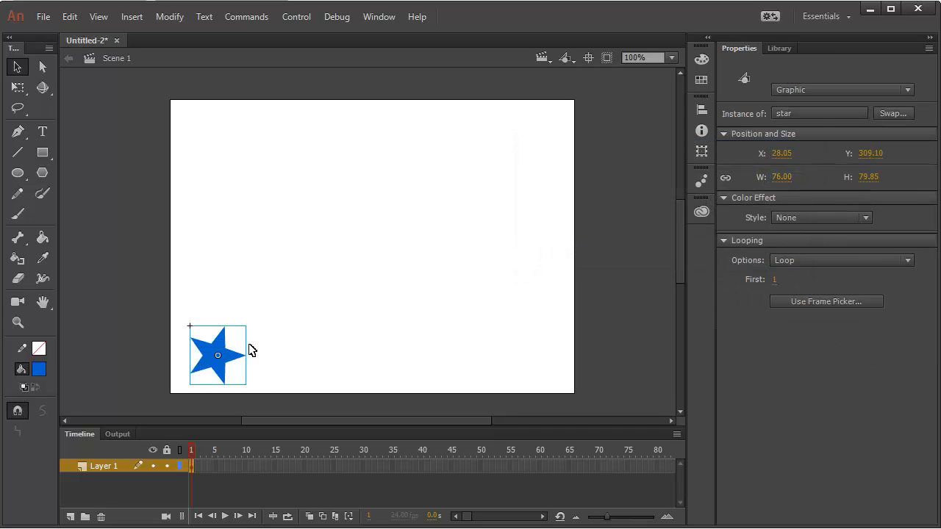
Step: Insert a keyframe at frame 30 and move the star there to the stage's upper-right area, about X 419, Y 44
{"action": "right_click", "coordinate": [363, 469]}
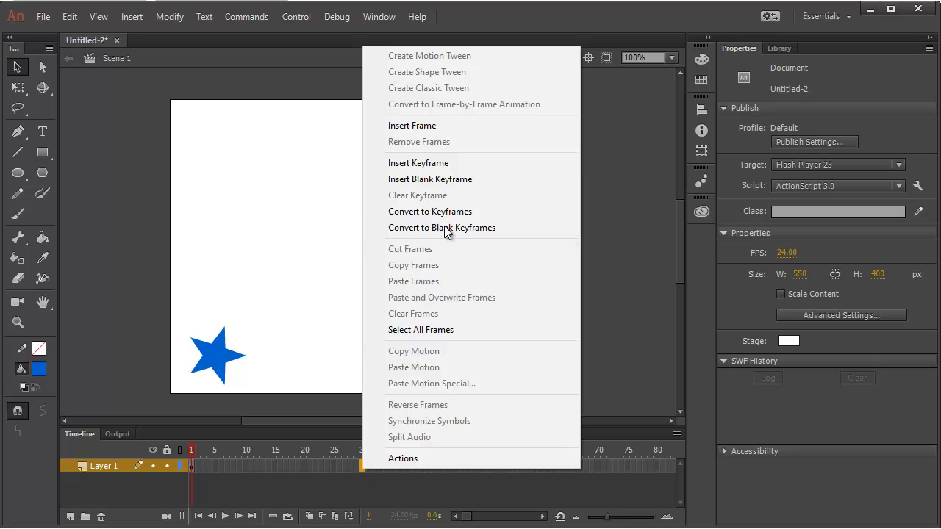
{"action": "left_click", "coordinate": [443, 163]}
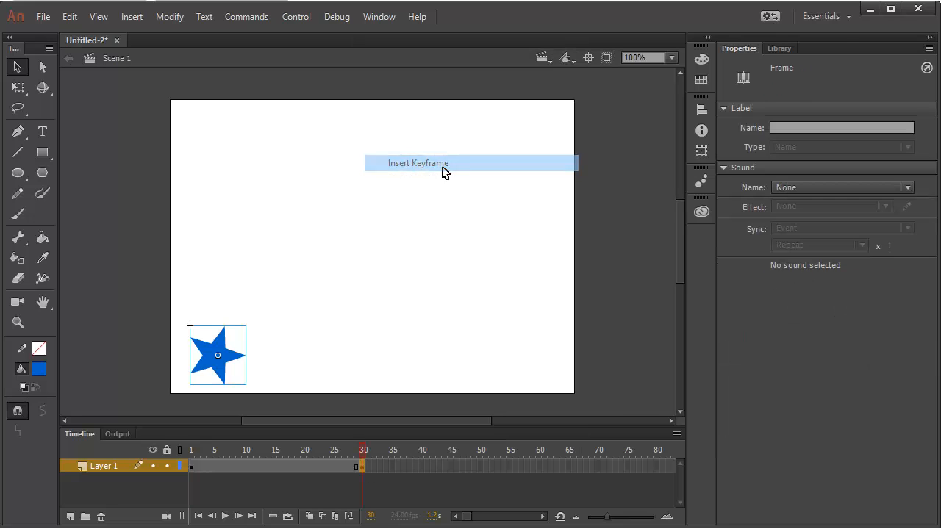
{"action": "left_click_drag", "start_coordinate": [231, 378], "coordinate": [515, 183]}
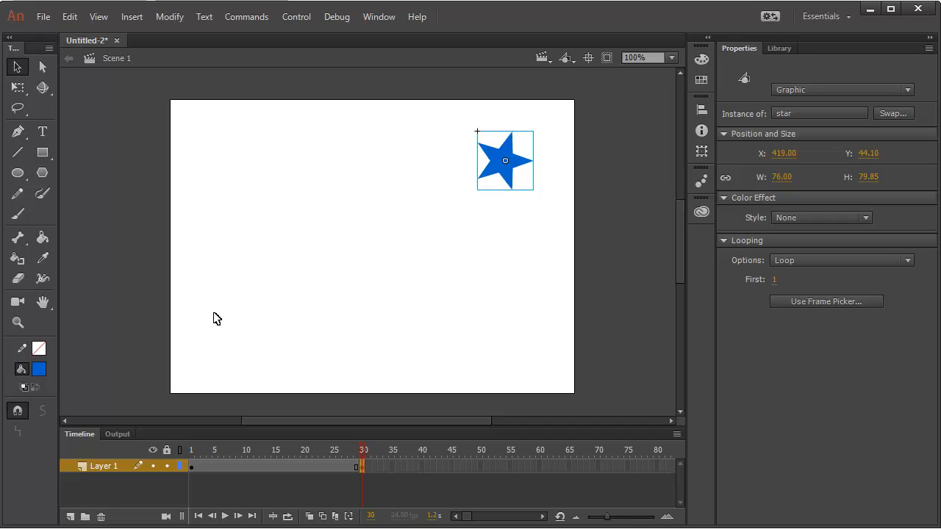
Step: Create a classic tween from the frame 1 keyframe to frame 30 and play it back
{"action": "right_click", "coordinate": [207, 468]}
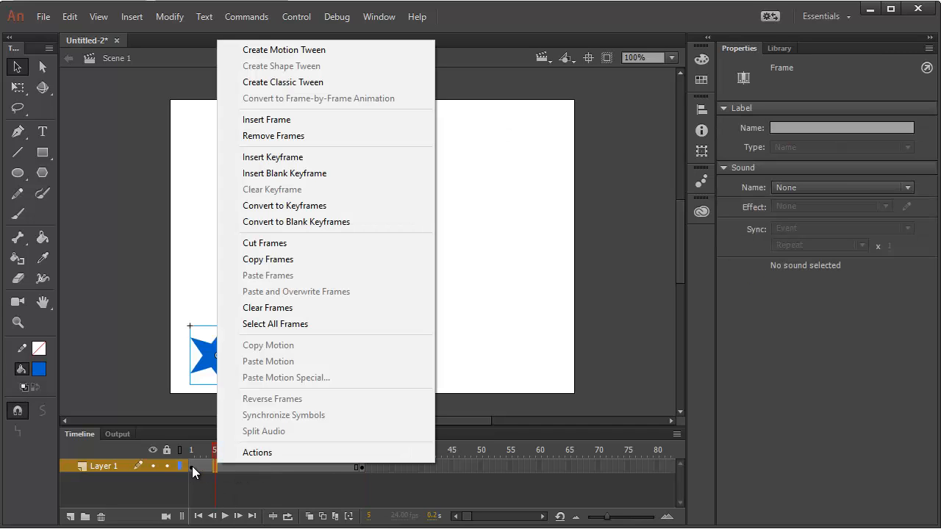
{"action": "right_click", "coordinate": [192, 466]}
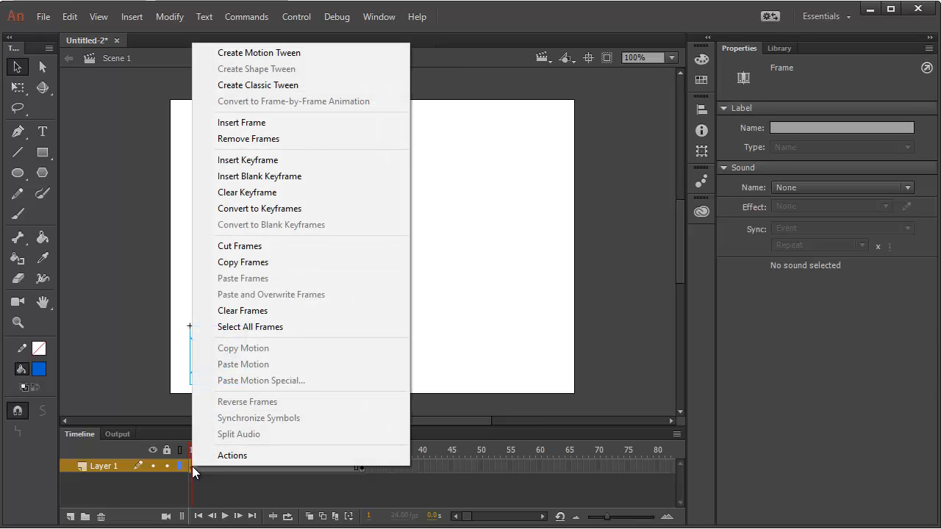
{"action": "left_click", "coordinate": [278, 85]}
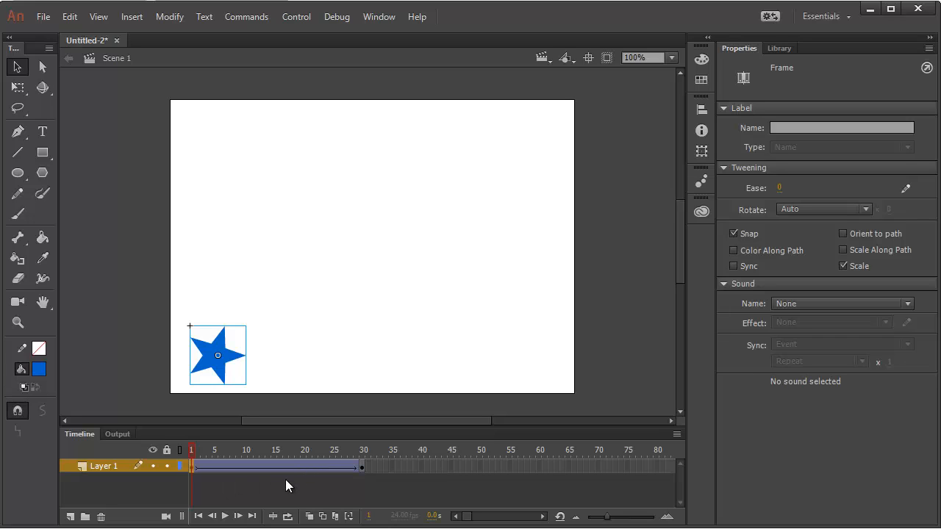
{"action": "key", "text": "Return"}
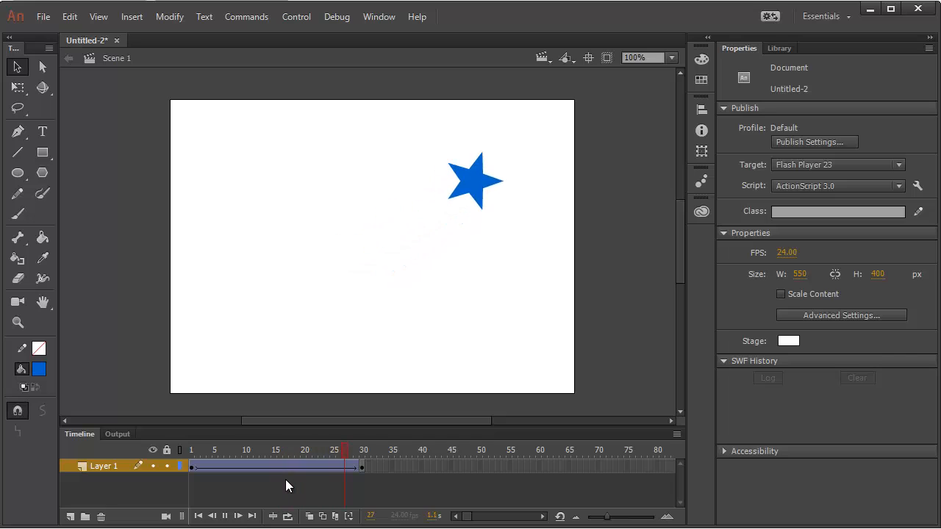
{"action": "key", "text": "Return"}
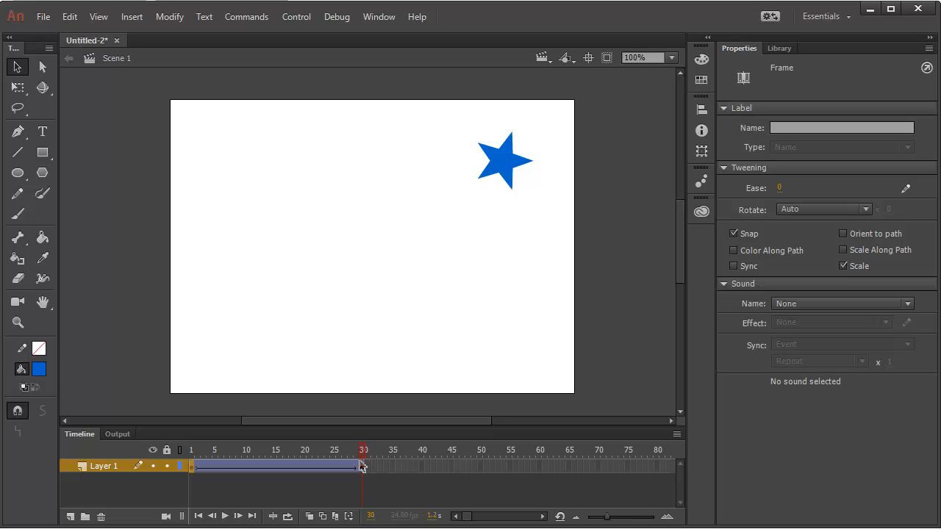
Step: Enlarge the star at frame 30 proportionally about its centre to about 129 × 136 px with Free Transform
{"action": "mouse_move", "coordinate": [363, 451]}
{"action": "left_mouse_down"}
{"action": "mouse_move", "coordinate": [347, 449]}
{"action": "mouse_move", "coordinate": [368, 453]}
{"action": "left_mouse_up"}
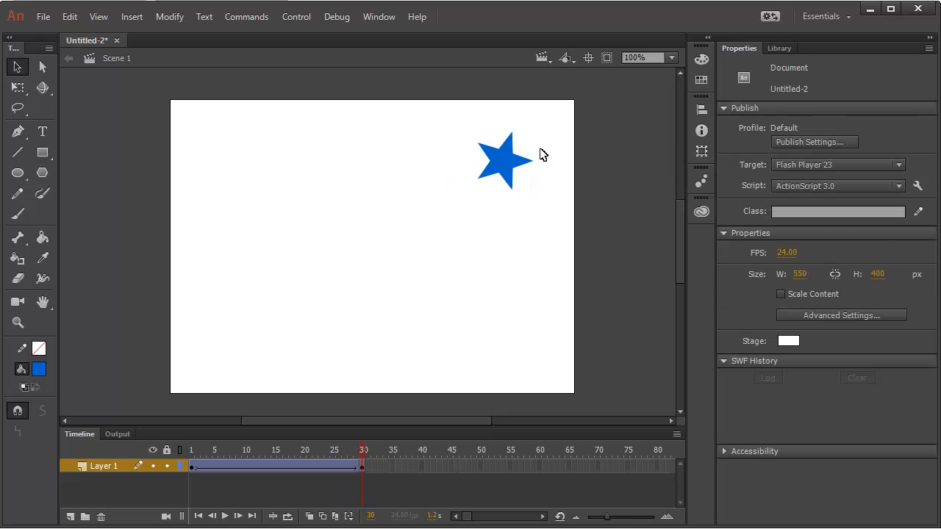
{"action": "left_click", "coordinate": [512, 174]}
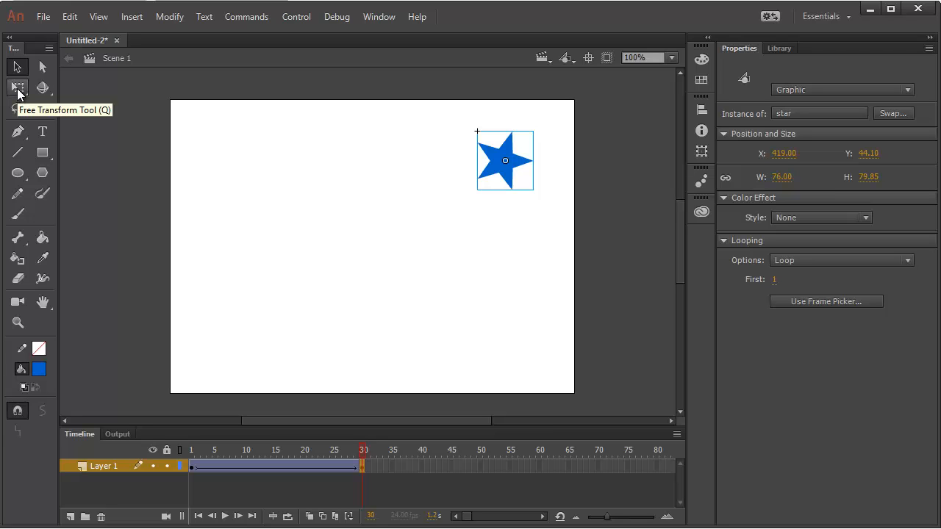
{"action": "left_click", "coordinate": [18, 89]}
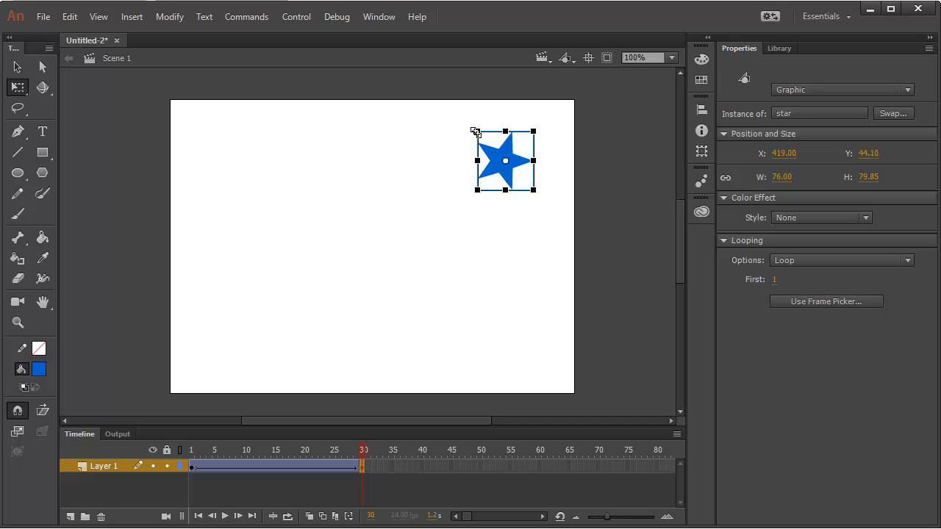
{"action": "left_click_drag", "start_coordinate": [474, 131], "coordinate": [447, 108]}
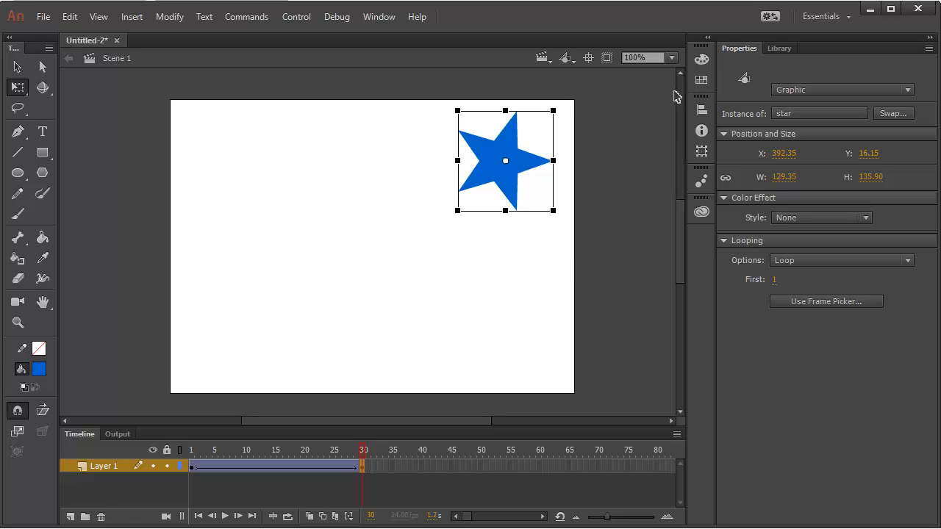
Step: Set the frame 30 star's scale to 173% in both width and height using the Transform settings
{"action": "key", "text": "ctrl+t"}
{"action": "left_click", "coordinate": [703, 151]}
{"action": "left_click", "coordinate": [705, 150]}
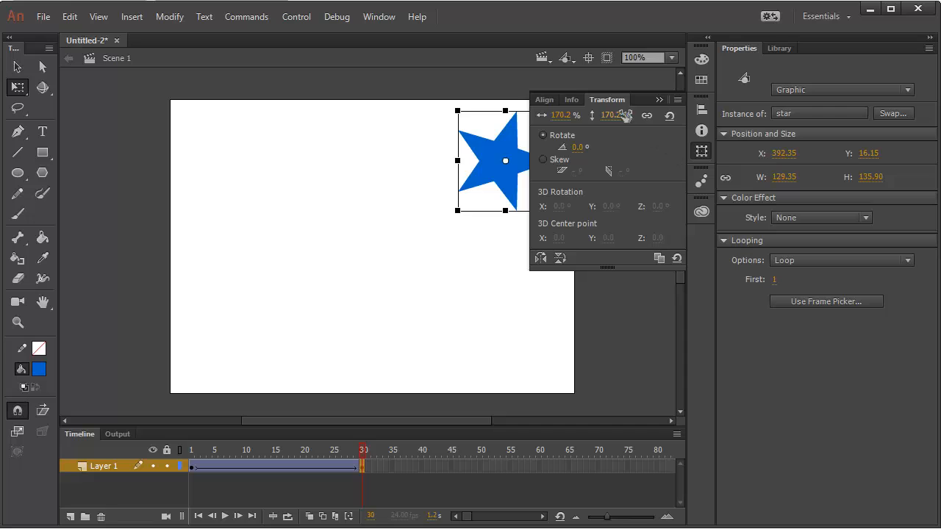
{"action": "left_click", "coordinate": [560, 115]}
{"action": "mouse_move", "coordinate": [560, 116]}
{"action": "left_mouse_down"}
{"action": "mouse_move", "coordinate": [578, 118]}
{"action": "mouse_move", "coordinate": [543, 118]}
{"action": "mouse_move", "coordinate": [601, 125]}
{"action": "mouse_move", "coordinate": [570, 122]}
{"action": "left_mouse_up"}
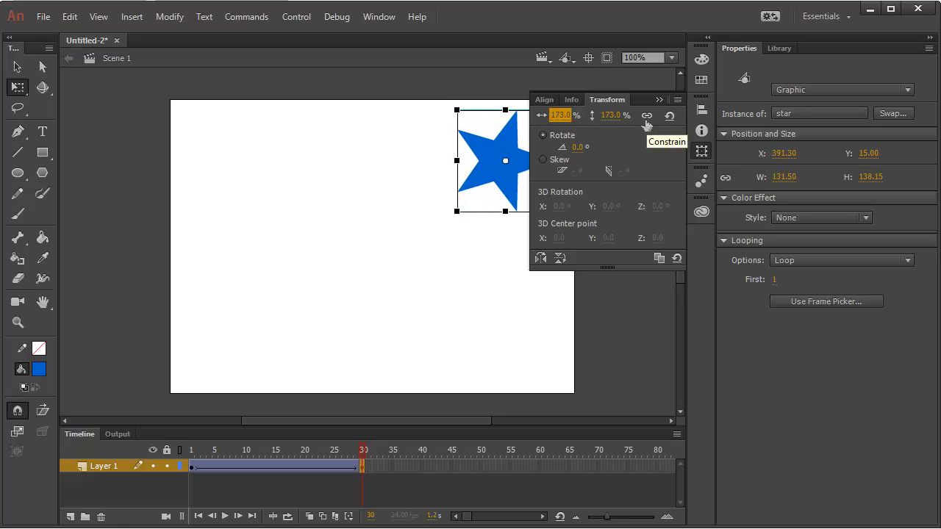
Step: Try scaling the star's width independently of its height with the proportion constraint released
{"action": "left_click", "coordinate": [646, 121]}
{"action": "left_click_drag", "start_coordinate": [560, 115], "coordinate": [500, 152]}
{"action": "key", "text": "ctrl+z"}
{"action": "left_click", "coordinate": [647, 117]}
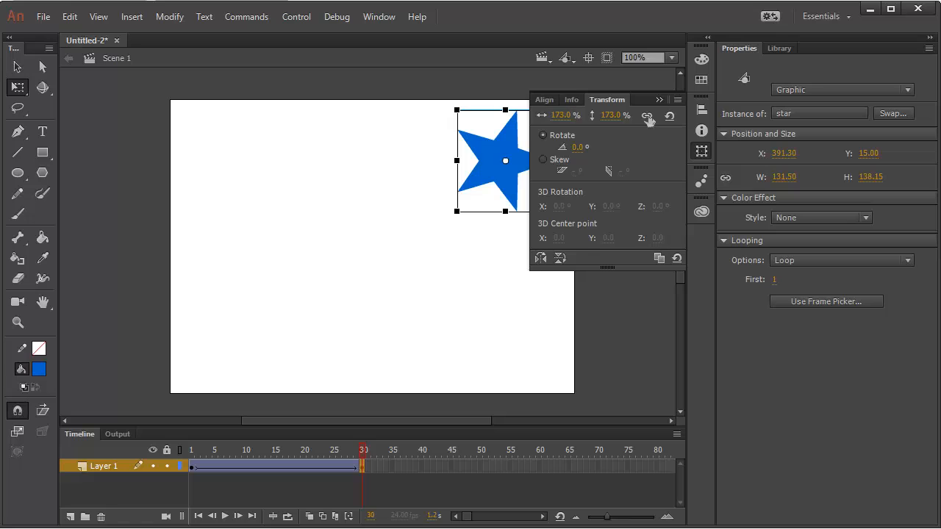
Step: Put away the Transform settings and play the tween to check the star moving and growing
{"action": "left_click", "coordinate": [702, 154]}
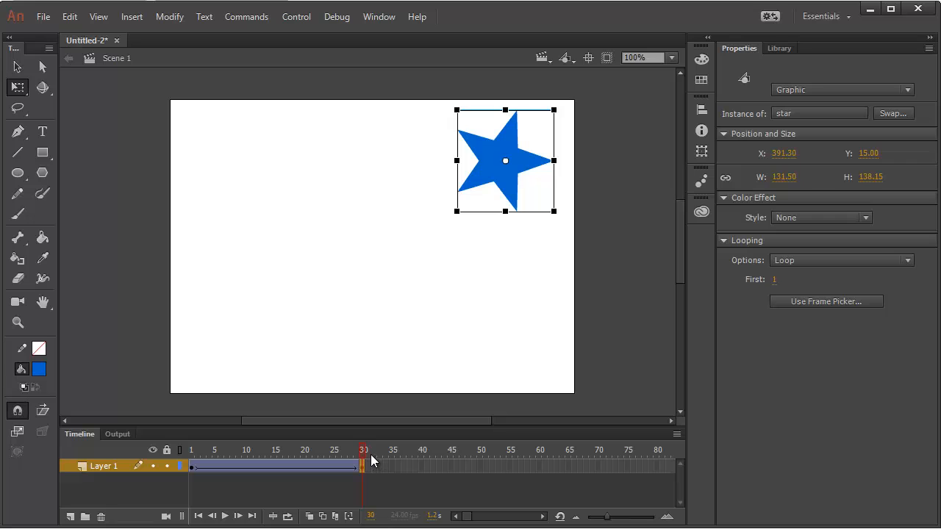
{"action": "key", "text": "Return"}
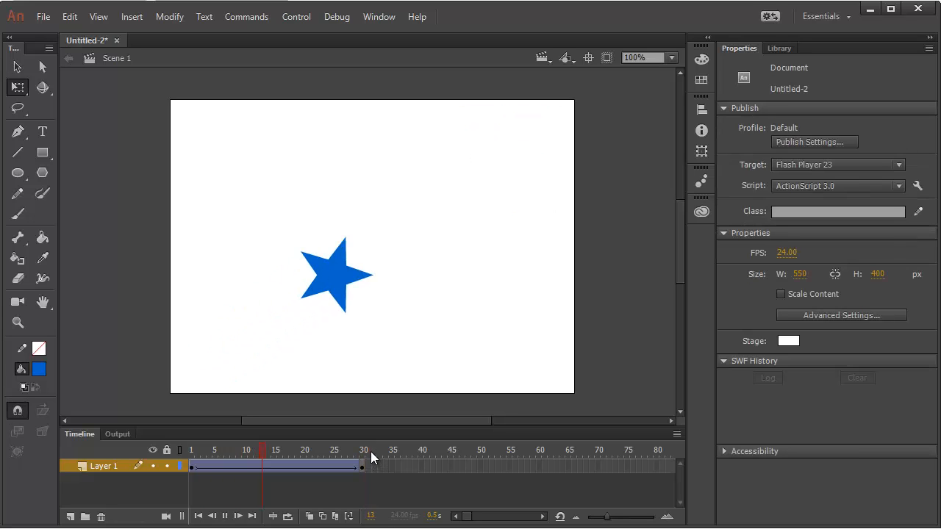
{"action": "key", "text": "Return"}
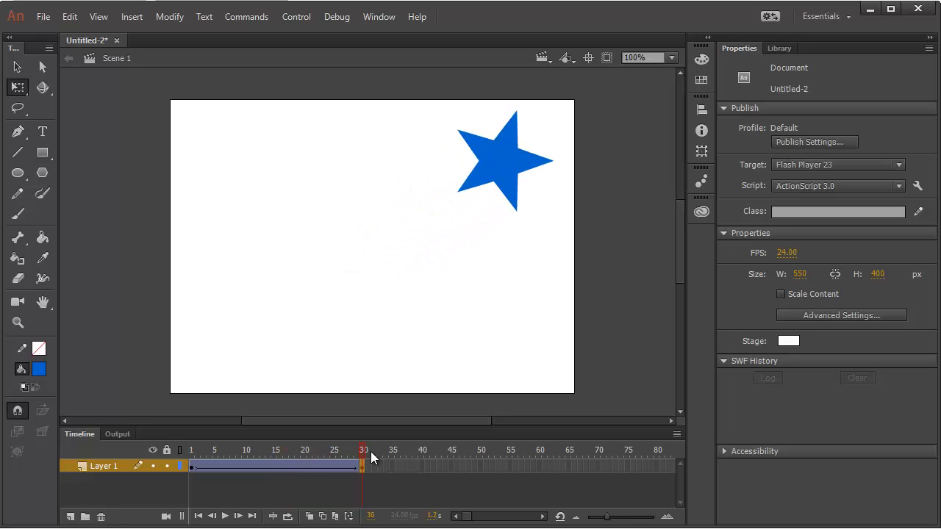
Step: Rotate the enlarged star at frame 30 freehand about its centre with Free Transform
{"action": "left_click", "coordinate": [512, 180]}
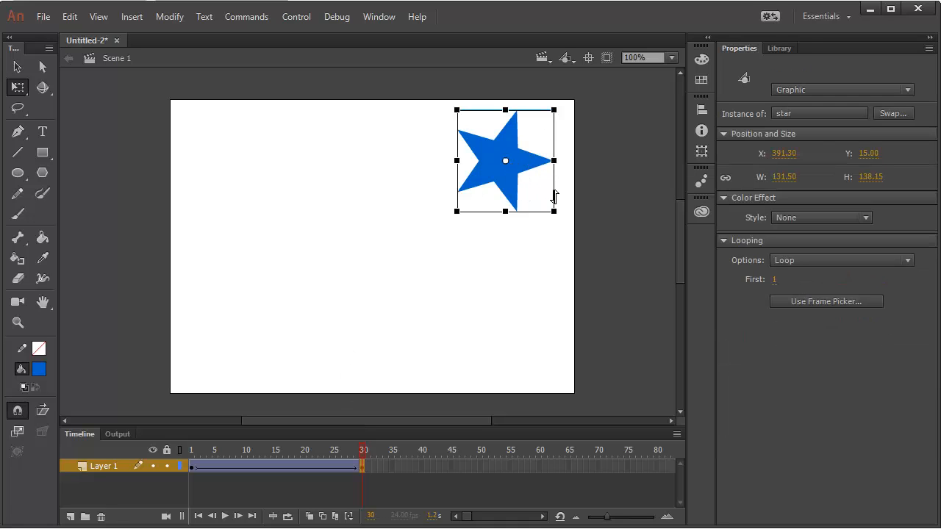
{"action": "left_click_drag", "start_coordinate": [563, 223], "coordinate": [472, 58]}
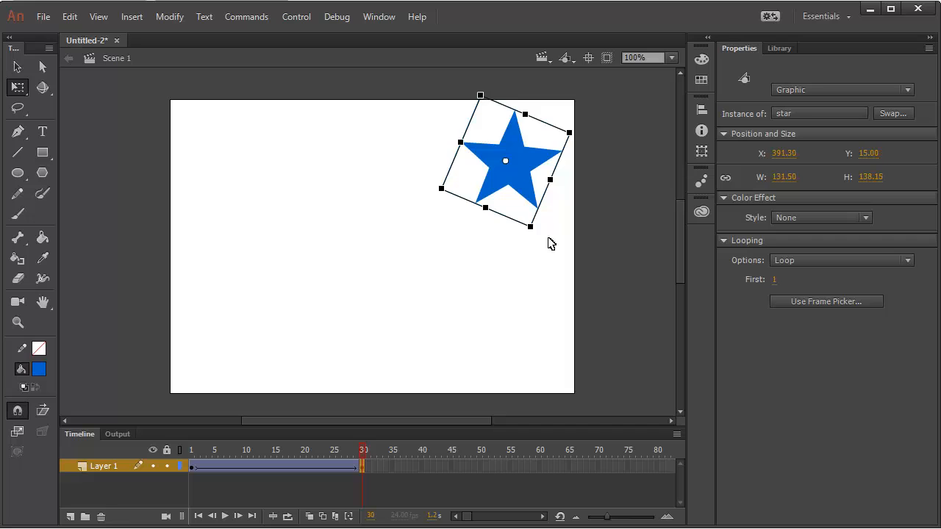
Step: Undo the star's freehand rotation at frame 30 and set its rotation to 360° in the Transform settings
{"action": "key", "text": "ctrl+z"}
{"action": "left_click", "coordinate": [702, 152]}
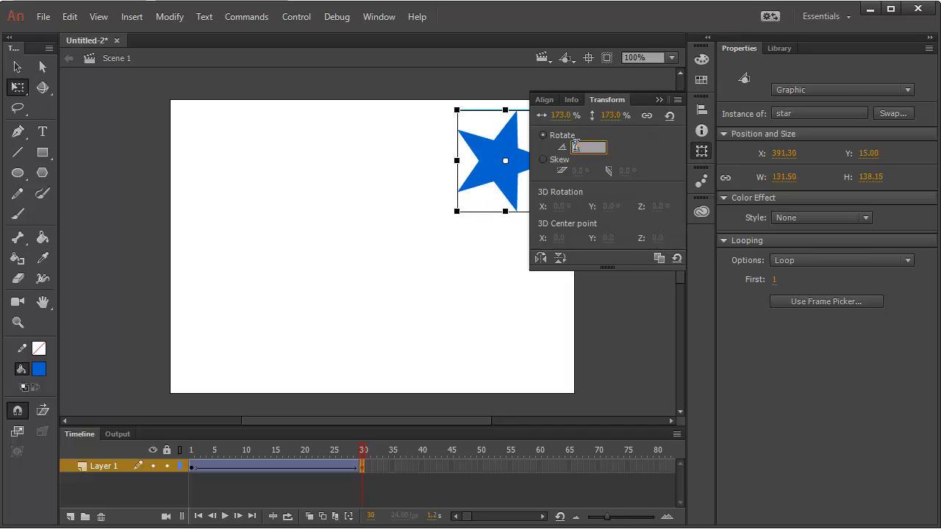
{"action": "type", "text": "360"}
{"action": "key", "text": "Return"}
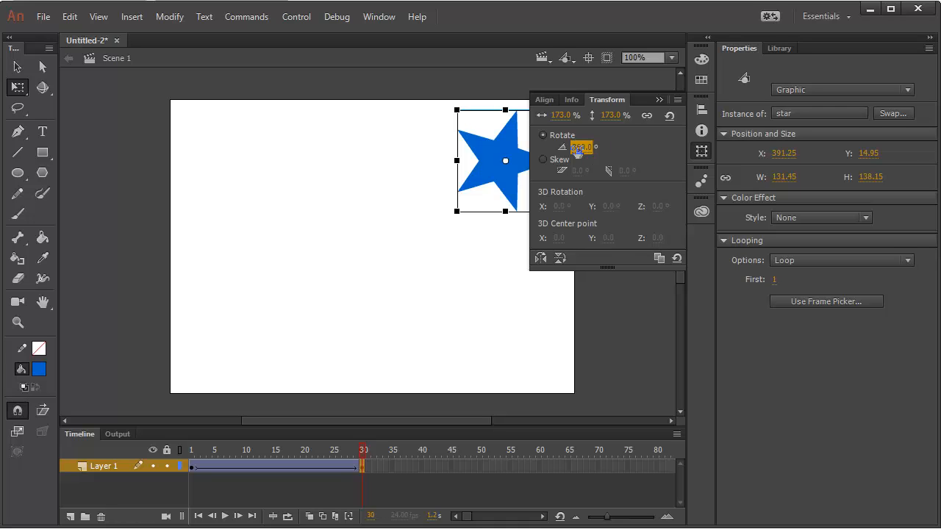
Step: Scrub and play the tween to check whether the star rotates on its way to frame 30
{"action": "left_click", "coordinate": [360, 449]}
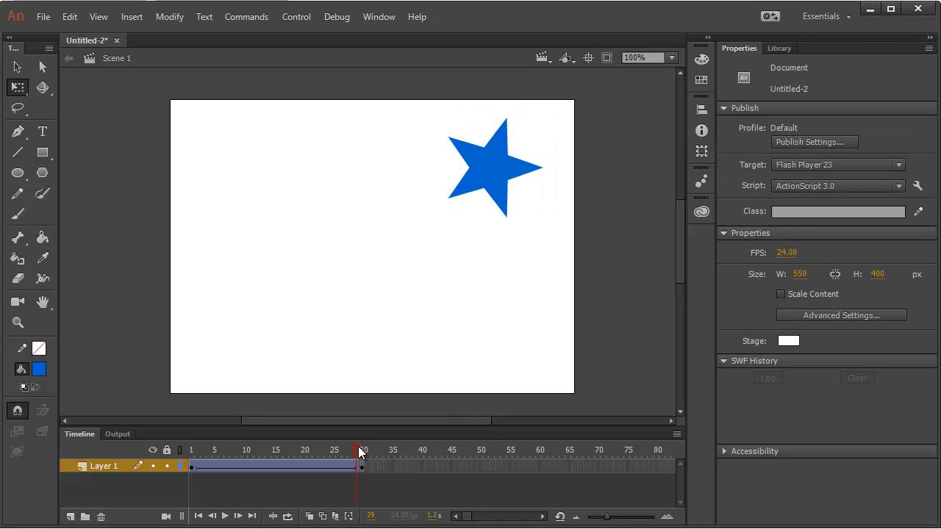
{"action": "left_click", "coordinate": [360, 451]}
{"action": "key", "text": "Return"}
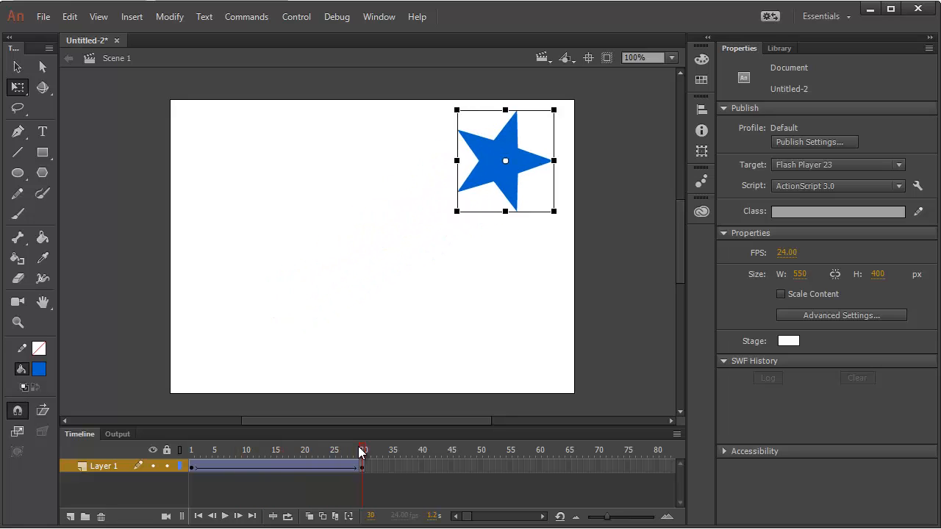
Step: Reselect the star at frame 30 and enter 360° again as its rotation in the Transform settings
{"action": "left_click", "coordinate": [362, 466]}
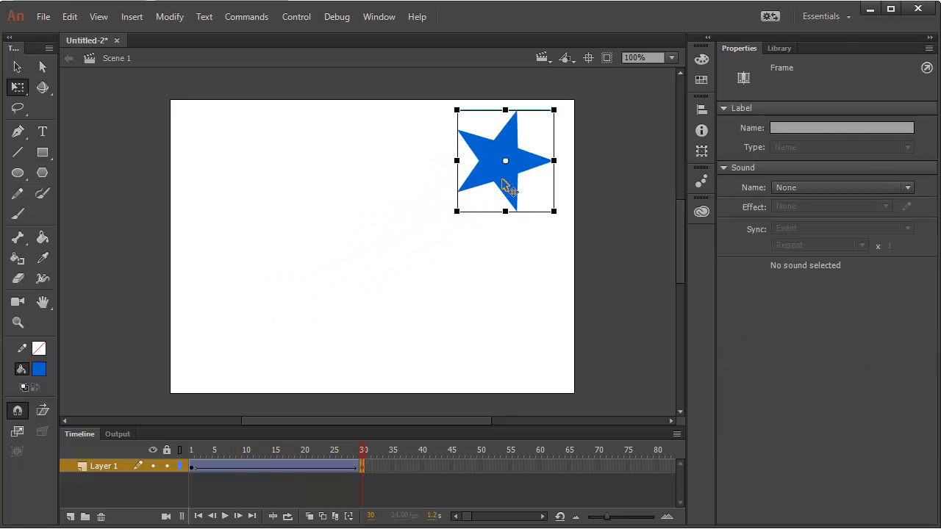
{"action": "left_click", "coordinate": [504, 184]}
{"action": "left_click", "coordinate": [702, 151]}
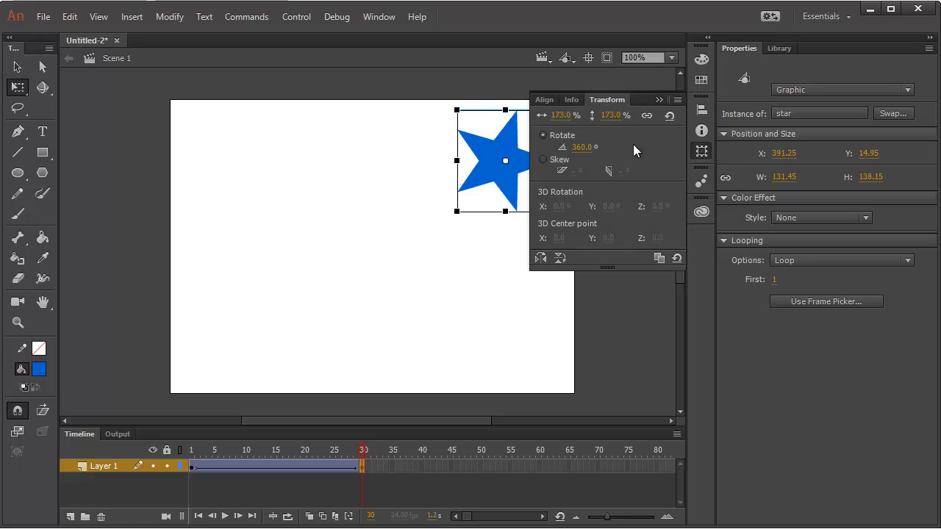
{"action": "left_click", "coordinate": [581, 147]}
{"action": "type", "text": "360"}
{"action": "key", "text": "Return"}
Step: Set the Rotate option of the classic tween starting at frame 1 to CW with one turn
{"action": "left_click", "coordinate": [194, 479]}
{"action": "left_click", "coordinate": [193, 467]}
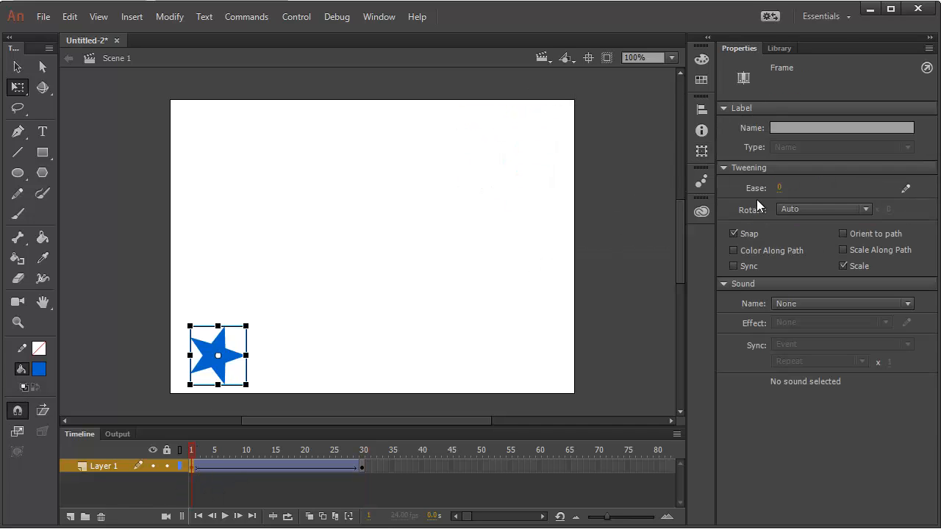
{"action": "left_click", "coordinate": [224, 367]}
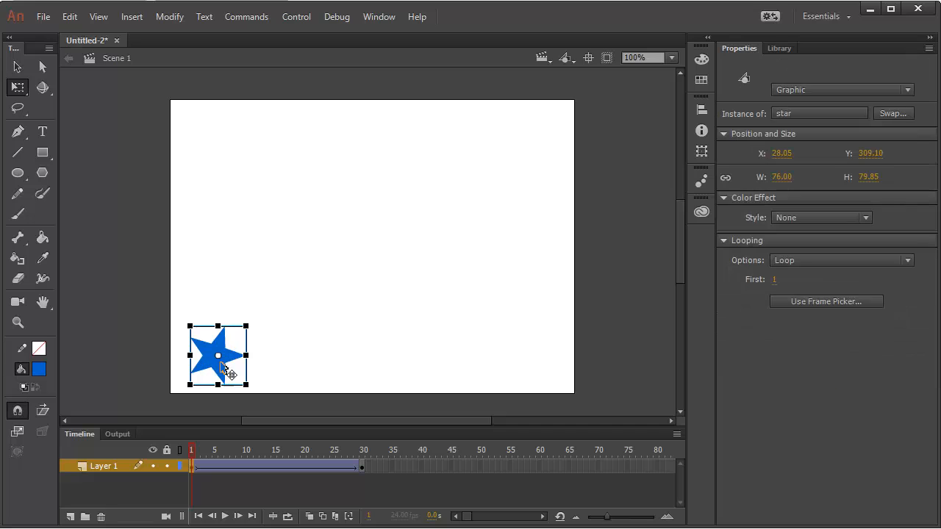
{"action": "left_click", "coordinate": [194, 469]}
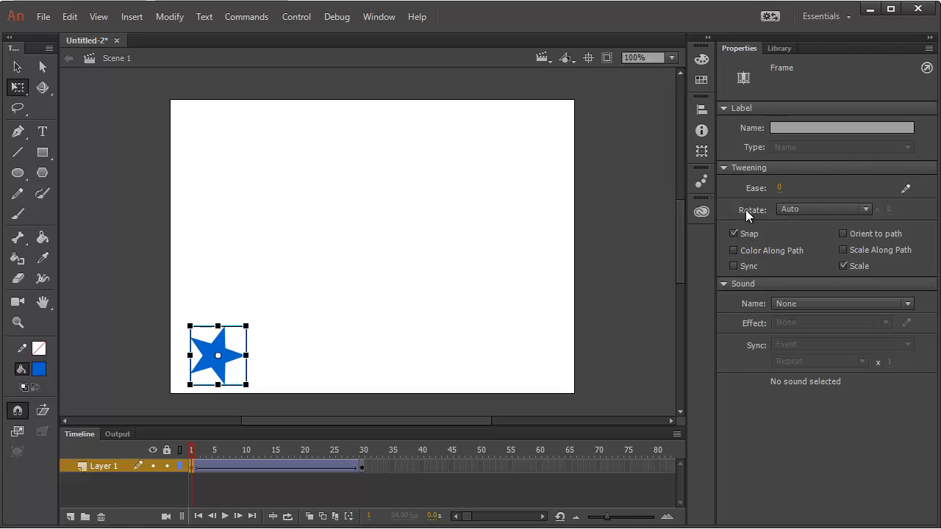
{"action": "left_click", "coordinate": [864, 211]}
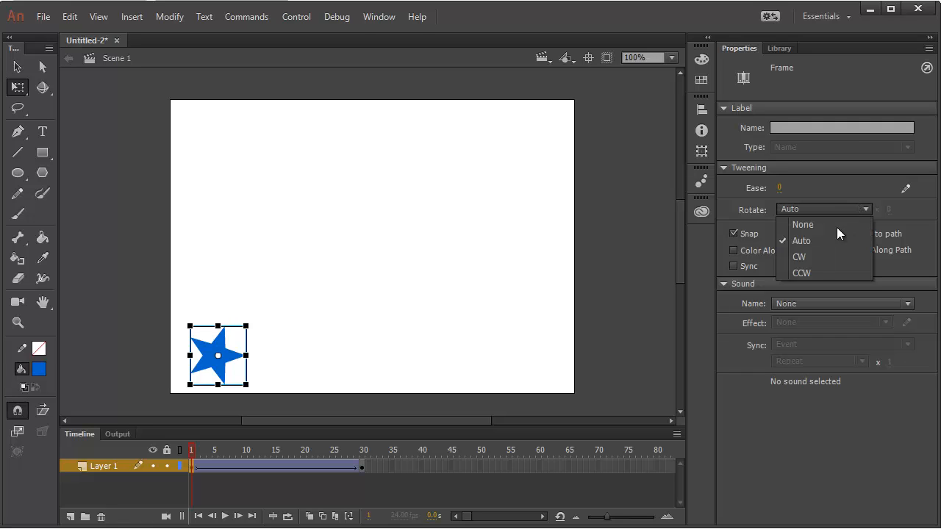
{"action": "left_click", "coordinate": [816, 261]}
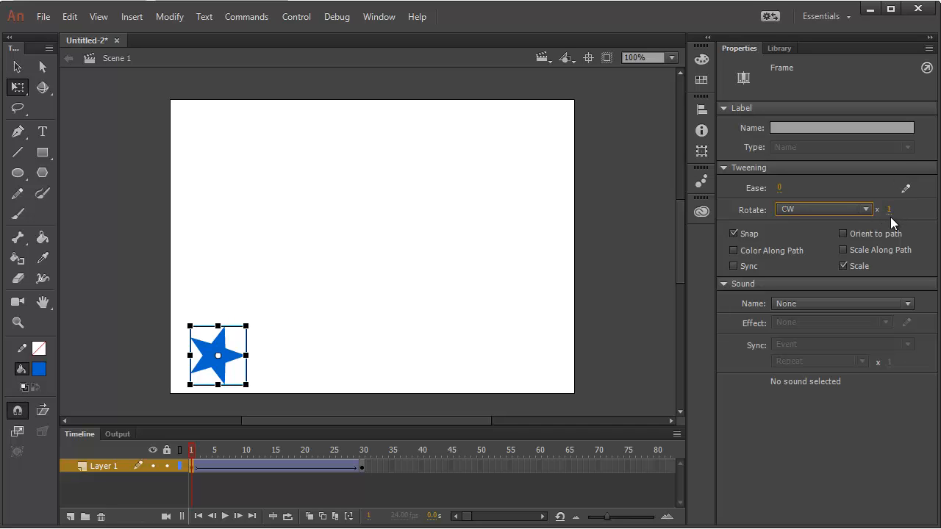
Step: Play the tween on the timeline and test the movie to check the star's clockwise spin, then close the preview
{"action": "key", "text": "Return"}
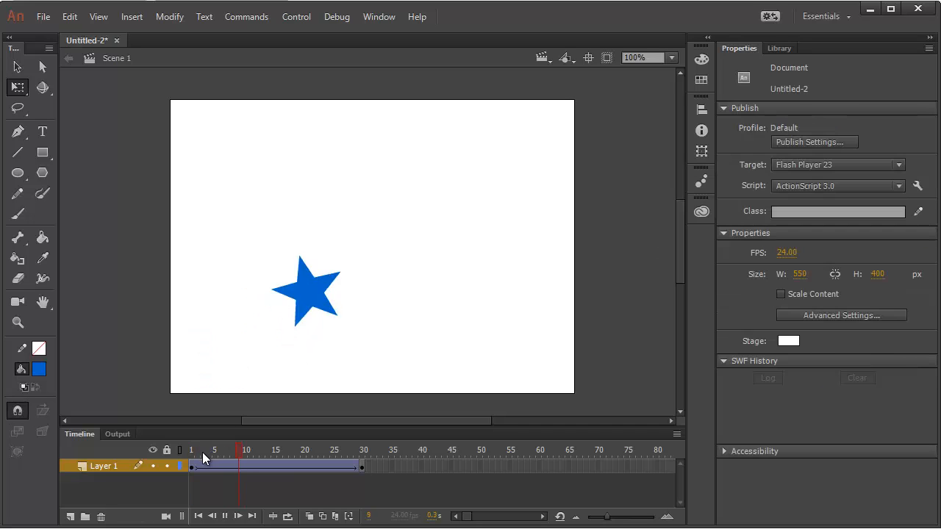
{"action": "key", "text": "Return"}
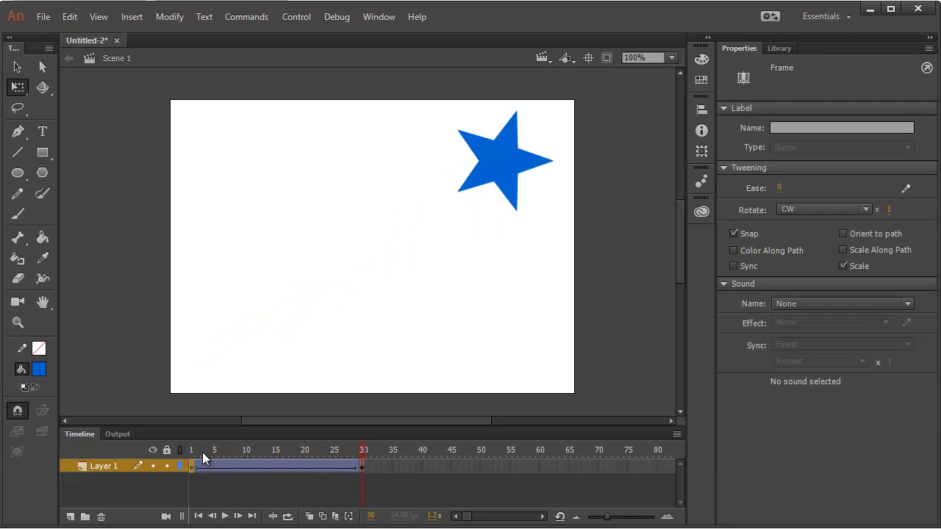
{"action": "left_click", "coordinate": [890, 210]}
{"action": "key", "text": "Return"}
{"action": "key", "text": "Return"}
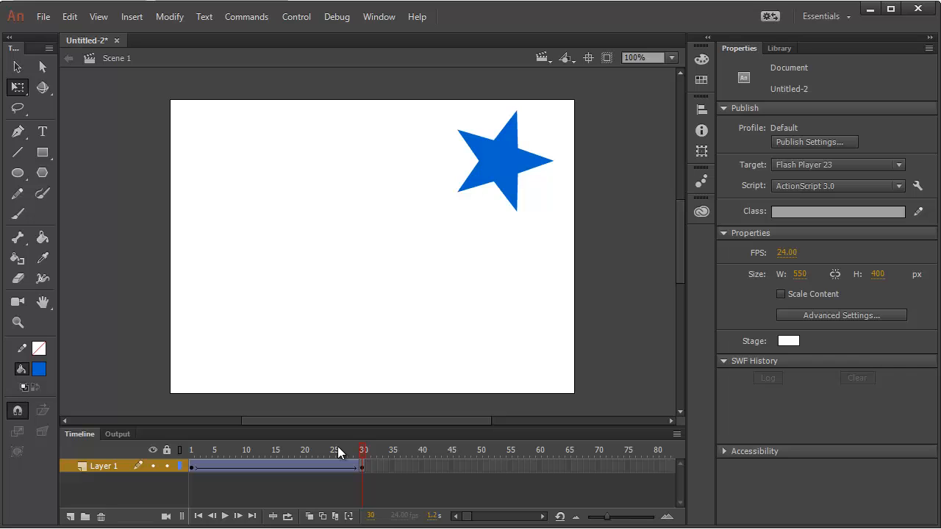
{"action": "key", "text": "Return"}
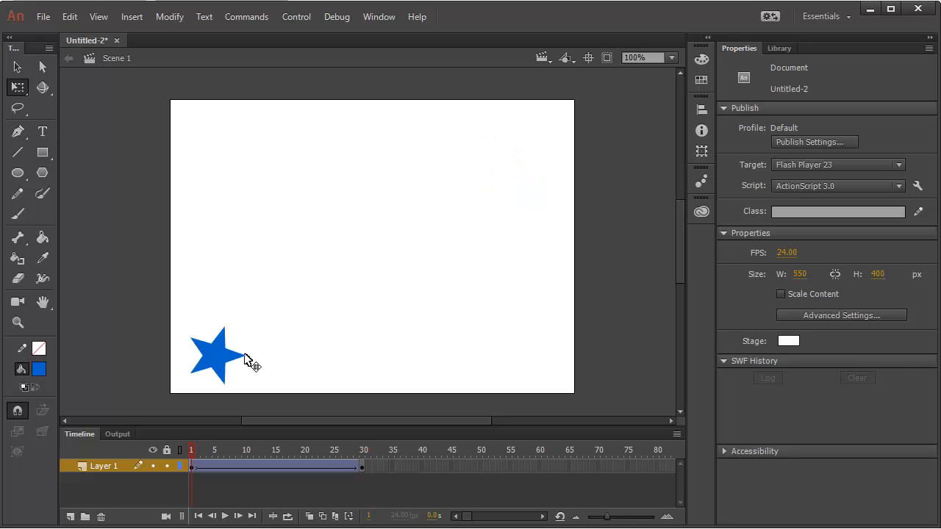
{"action": "key", "text": "ctrl+Return"}
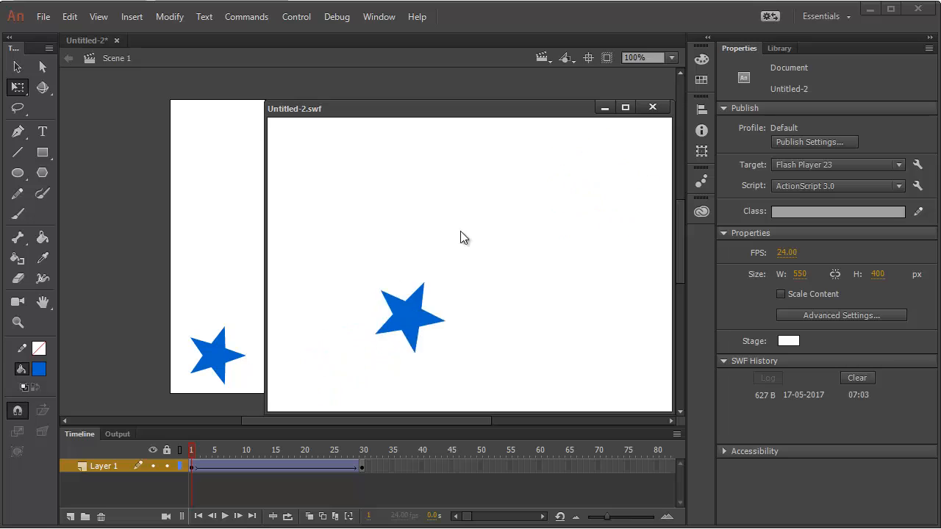
{"action": "left_click", "coordinate": [652, 107]}
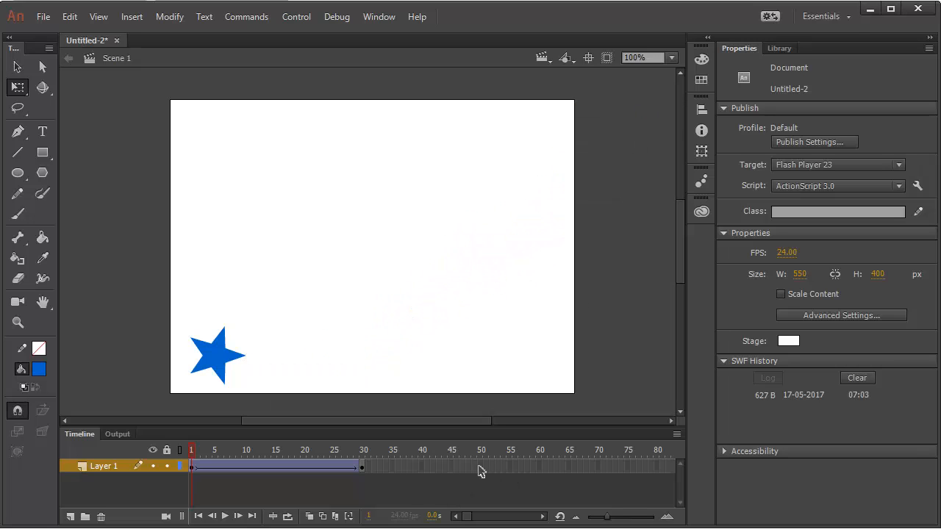
Step: Insert a keyframe at frame 50 of Layer 1
{"action": "right_click", "coordinate": [483, 470]}
{"action": "left_click", "coordinate": [480, 469]}
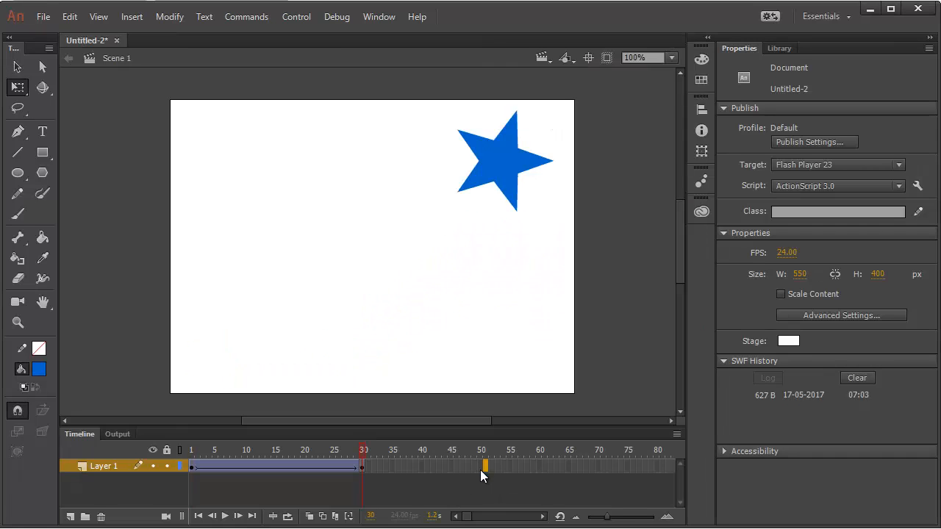
{"action": "right_click", "coordinate": [480, 469]}
{"action": "left_click", "coordinate": [589, 169]}
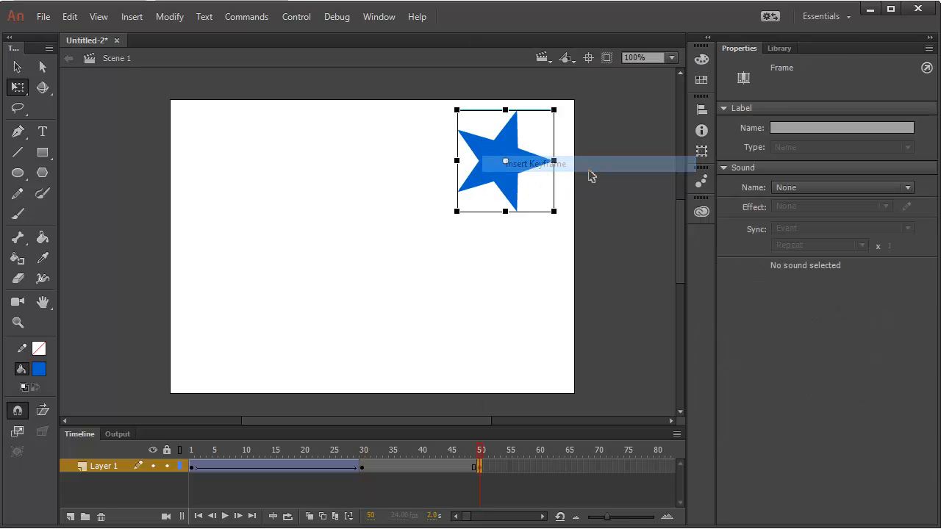
Step: Move the frame 50 star to the stage's lower-right area and shrink it proportionally to about 68 by 71 px
{"action": "left_click_drag", "start_coordinate": [523, 162], "coordinate": [514, 325]}
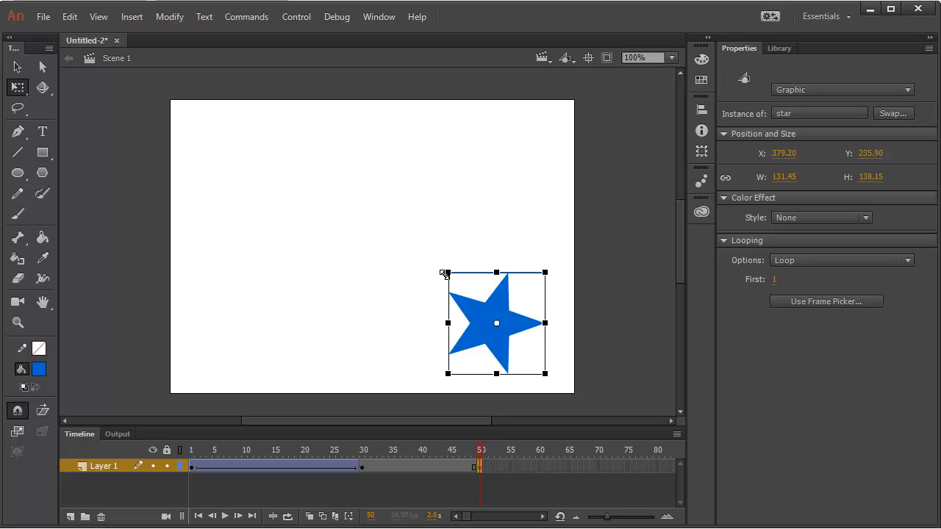
{"action": "left_click_drag", "start_coordinate": [445, 274], "coordinate": [471, 297]}
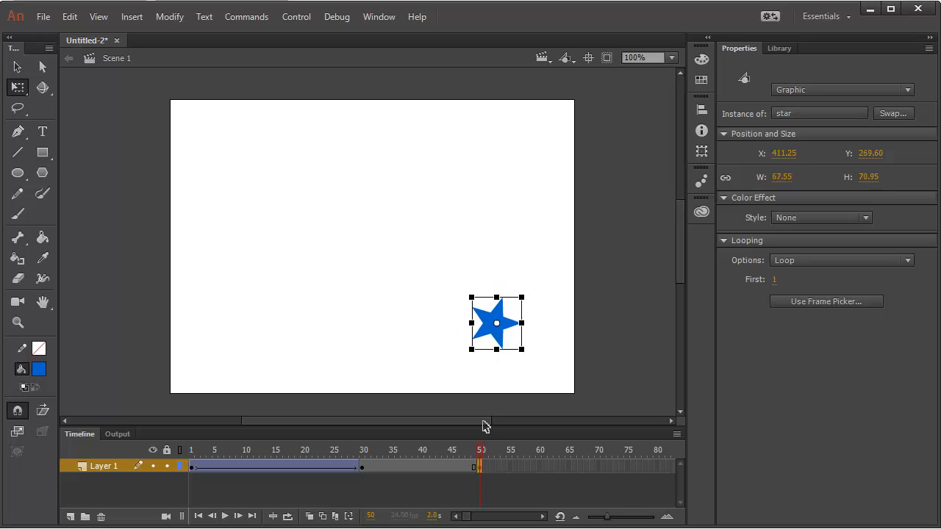
{"action": "left_click_drag", "start_coordinate": [397, 449], "coordinate": [455, 452]}
Step: Create a classic tween between frames 30 and 50 and play the animation from frame 1
{"action": "right_click", "coordinate": [390, 466]}
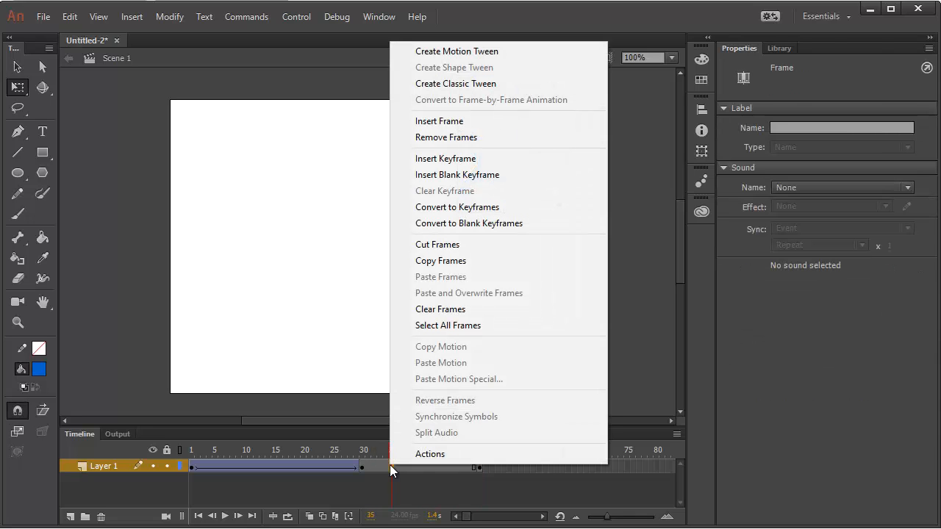
{"action": "left_click", "coordinate": [485, 84]}
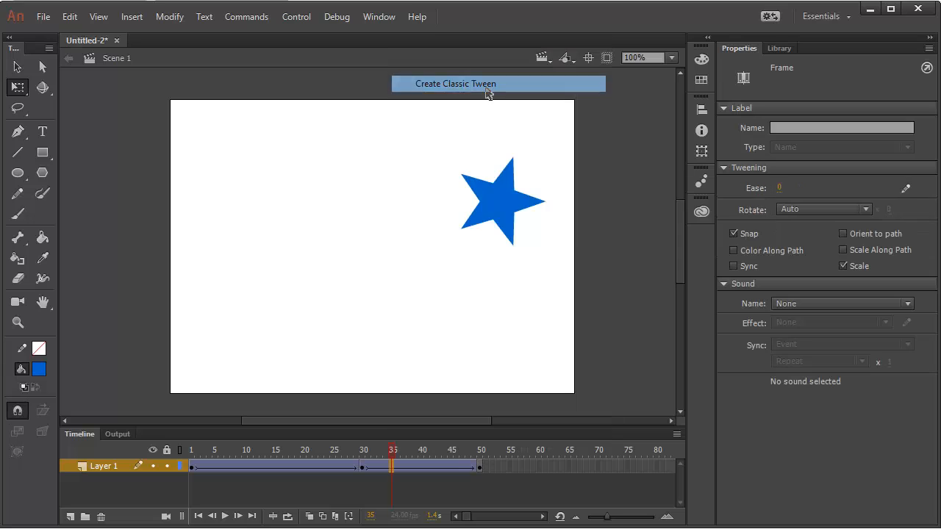
{"action": "left_click_drag", "start_coordinate": [388, 451], "coordinate": [22, 449]}
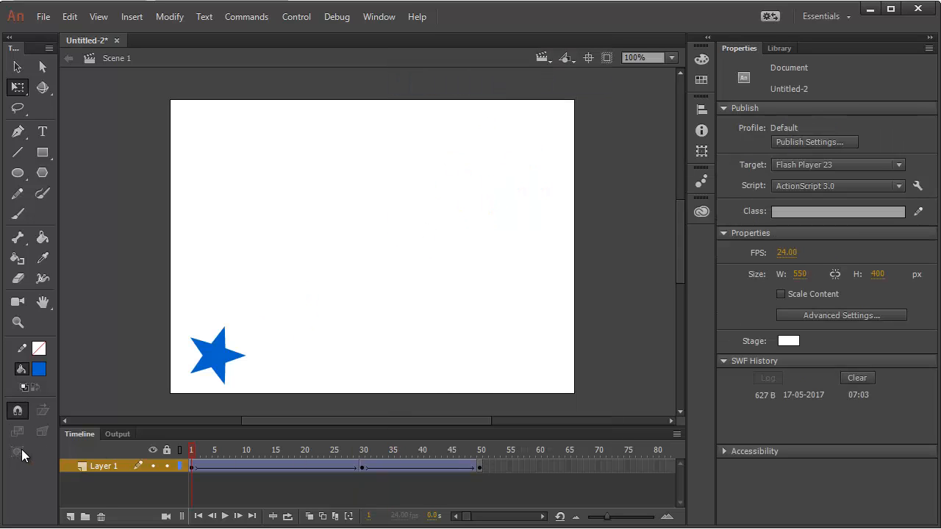
{"action": "key", "text": "Return"}
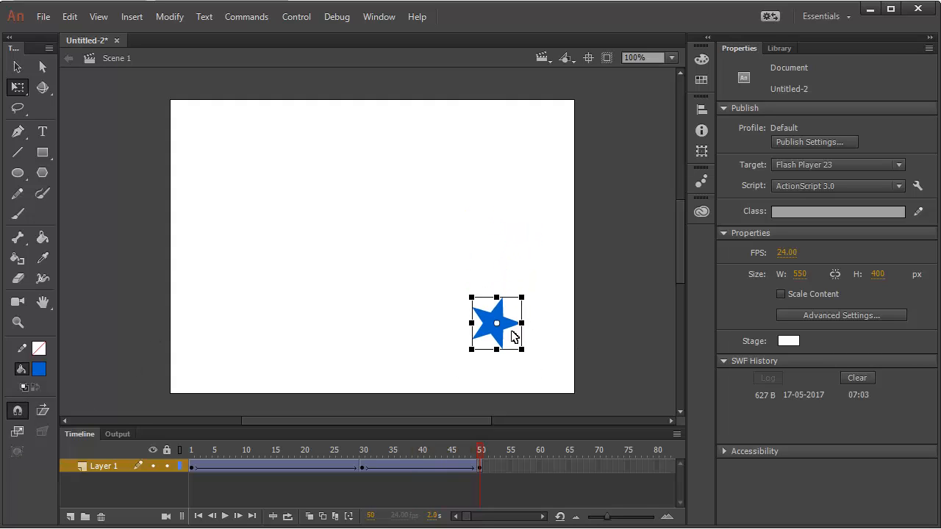
Step: Set the Rotate option of the classic tween starting at frame 30 to CCW with one turn
{"action": "left_click", "coordinate": [363, 466]}
{"action": "left_click", "coordinate": [850, 212]}
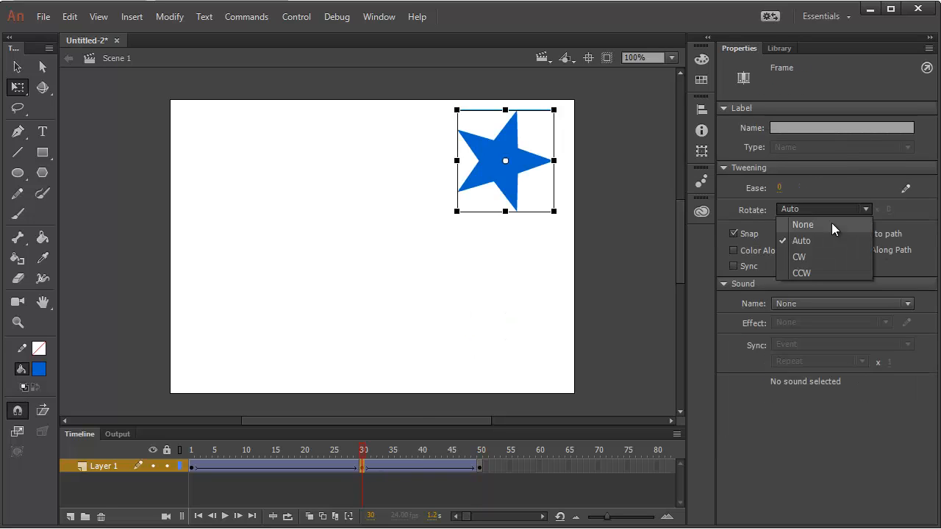
{"action": "left_click", "coordinate": [809, 273]}
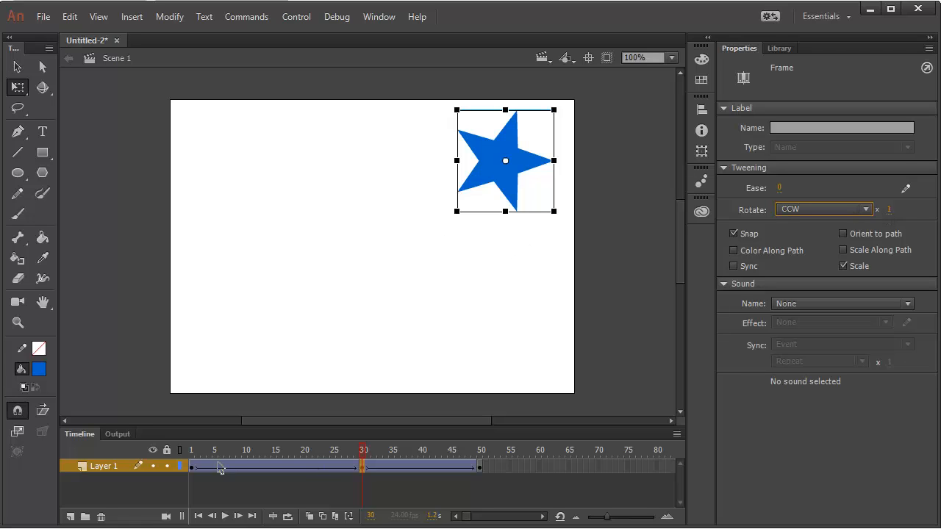
Step: Review the frame 1 tween's rotation setting, play all 50 frames, and test the movie before closing the preview
{"action": "left_click", "coordinate": [192, 466]}
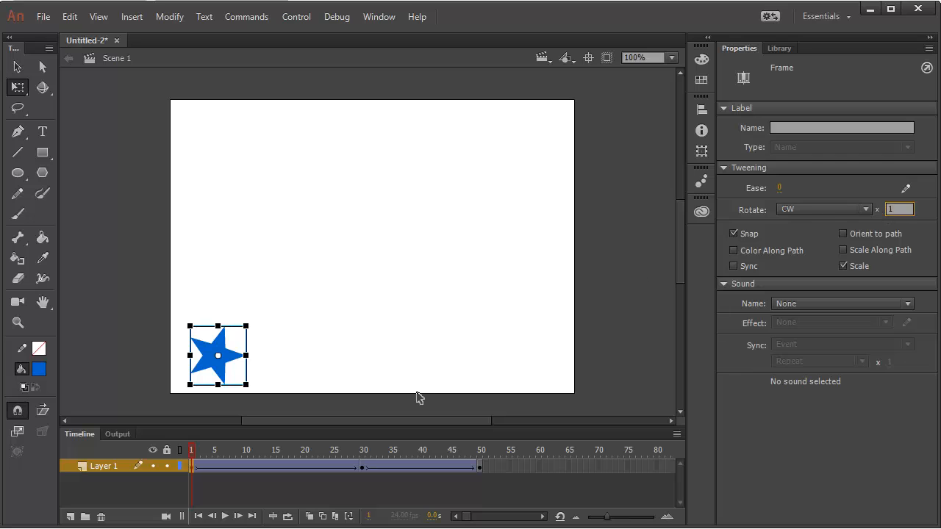
{"action": "left_click", "coordinate": [131, 458]}
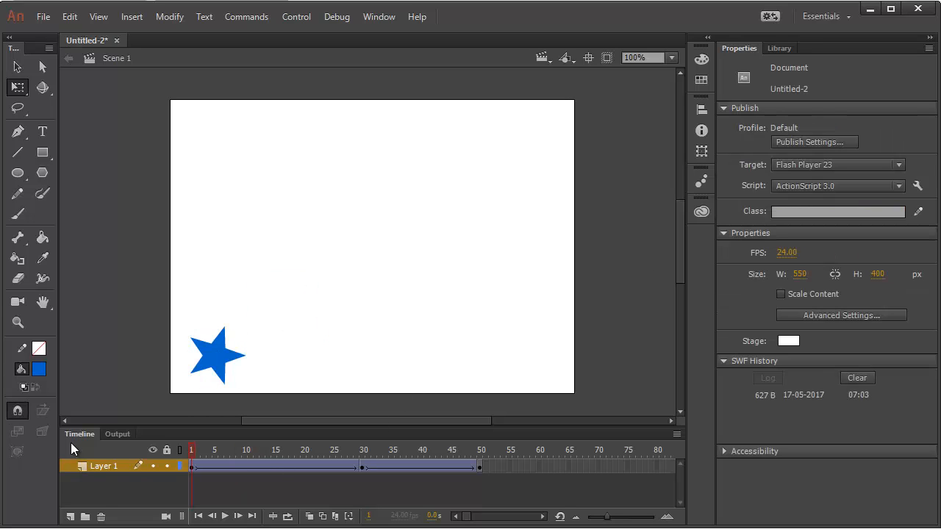
{"action": "key", "text": "Return"}
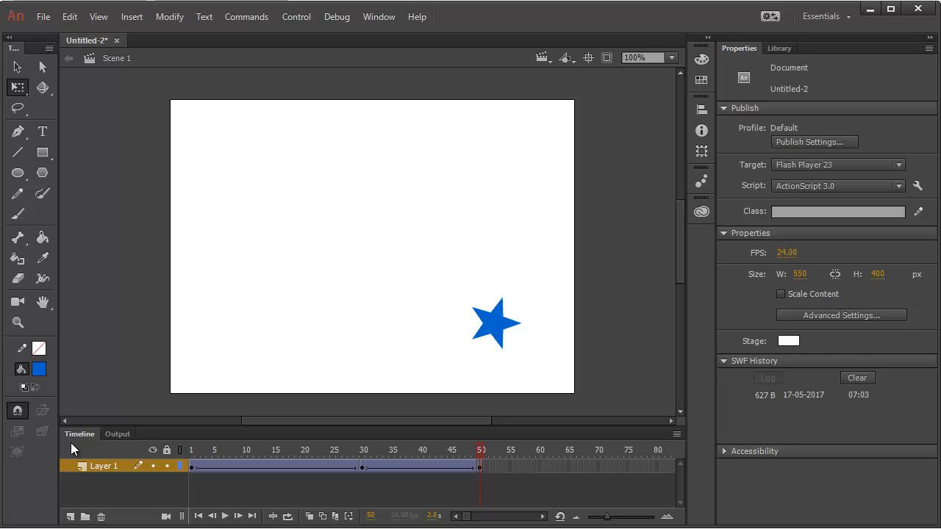
{"action": "key", "text": "ctrl+Return"}
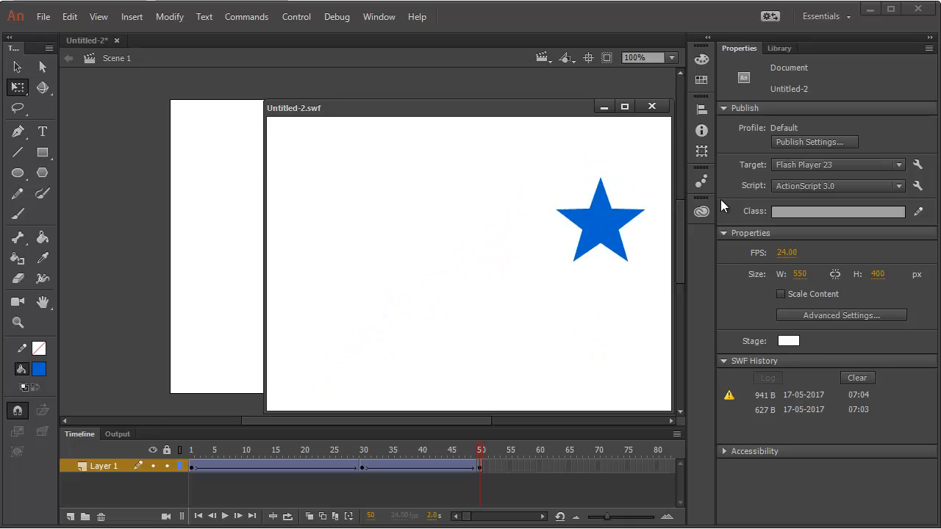
{"action": "left_click", "coordinate": [651, 107]}
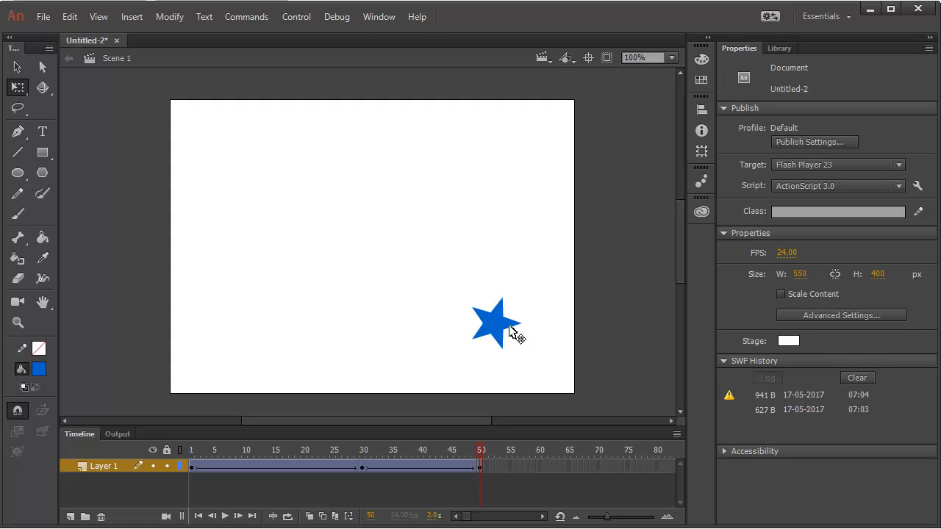
Step: Show the Library, lock Layer 1, and add a new layer above it with the playhead at frame 1
{"action": "left_click", "coordinate": [782, 49]}
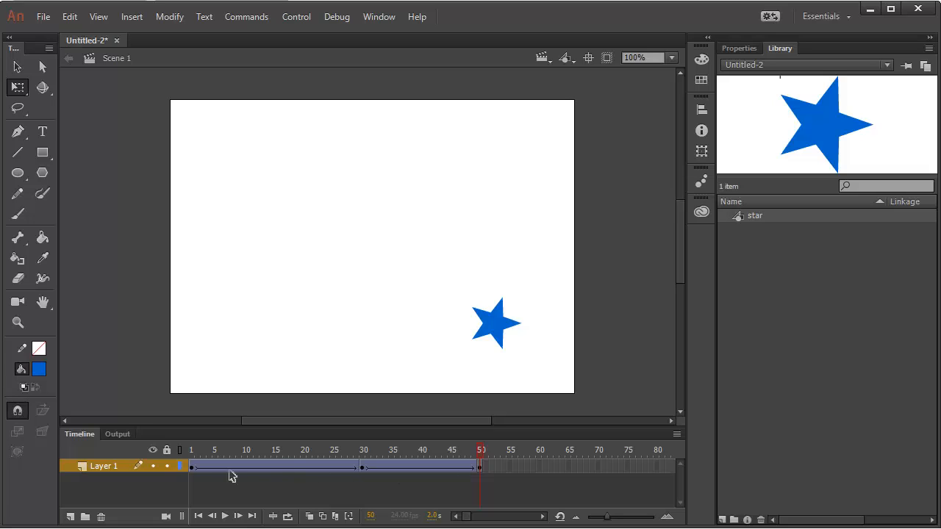
{"action": "left_click", "coordinate": [169, 466]}
{"action": "left_click", "coordinate": [70, 517]}
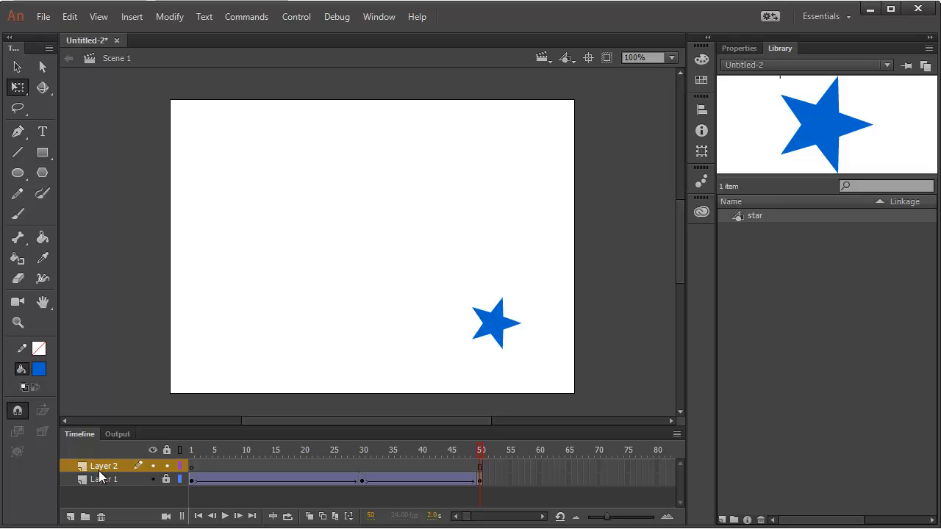
{"action": "left_click", "coordinate": [194, 449]}
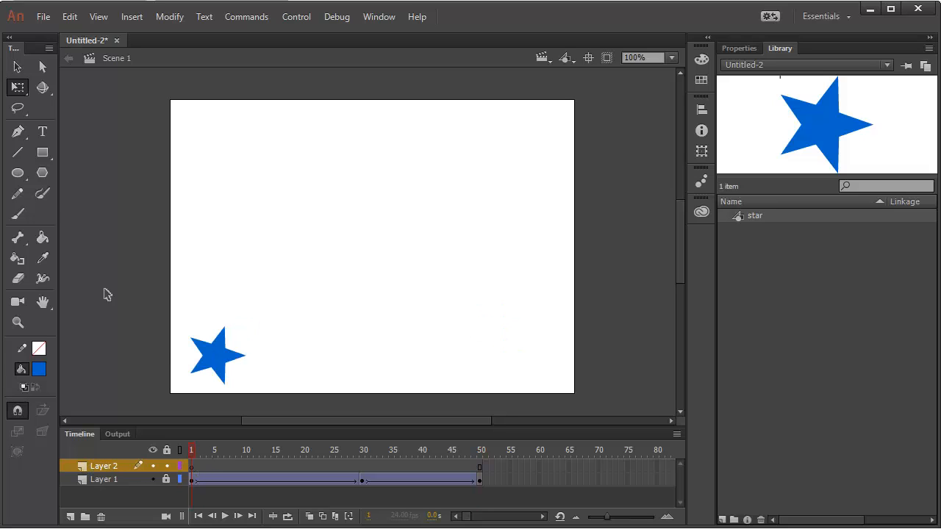
Step: Draw a dark green rectangle with no stroke beside the star in frame 1 of Layer 2
{"action": "left_click", "coordinate": [42, 152]}
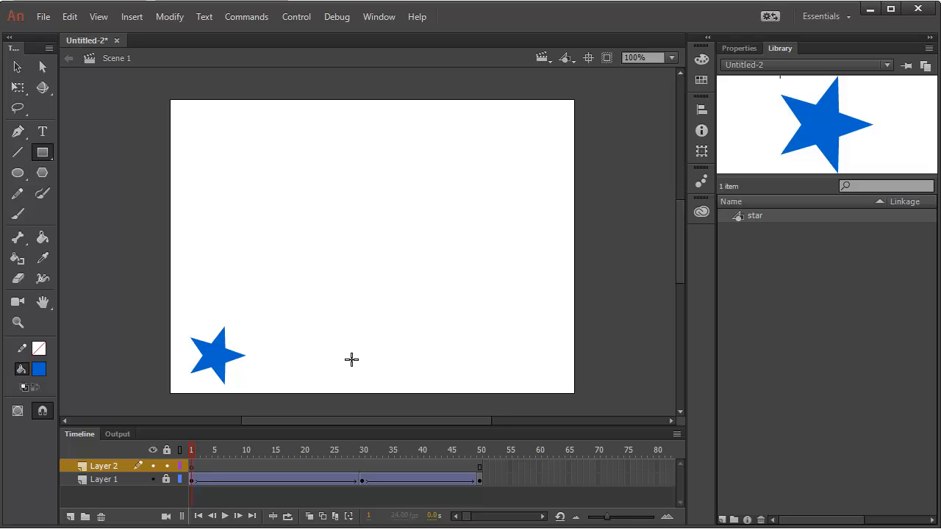
{"action": "left_click", "coordinate": [39, 369]}
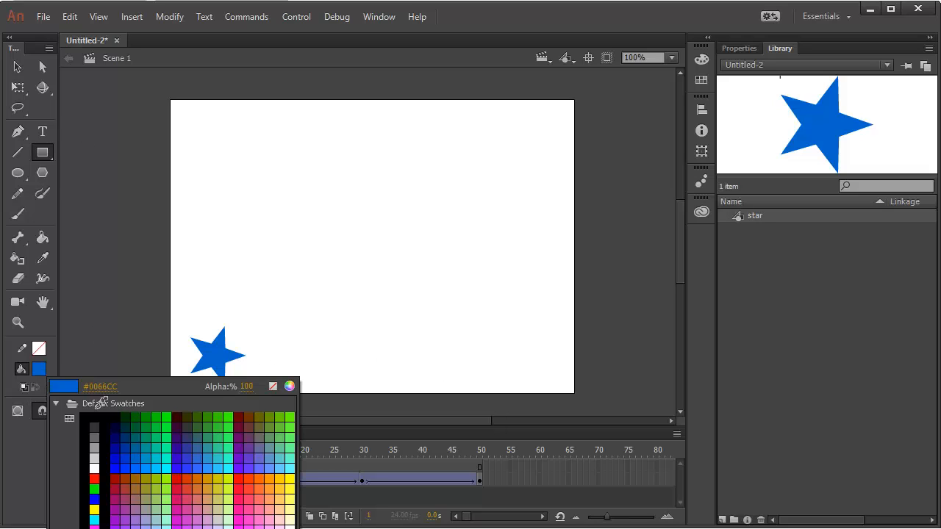
{"action": "left_click", "coordinate": [131, 417]}
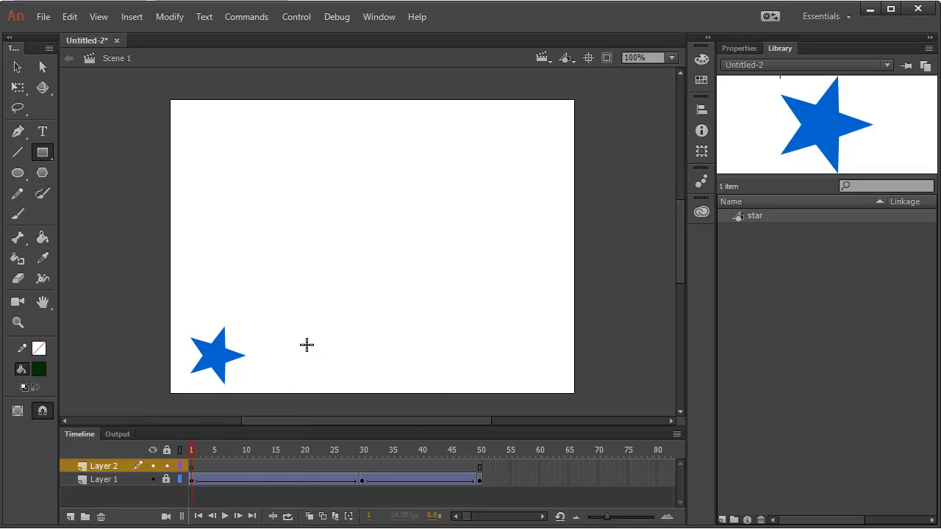
{"action": "left_click_drag", "start_coordinate": [306, 340], "coordinate": [355, 376]}
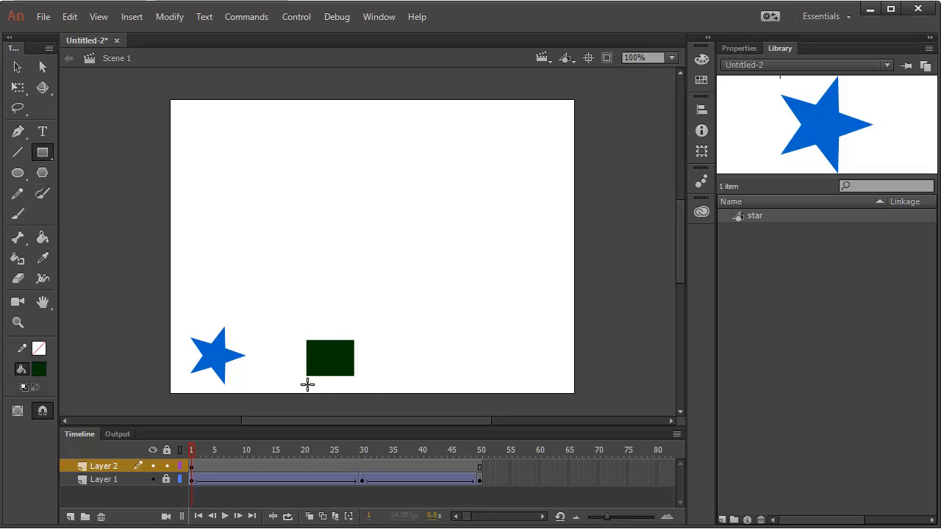
Step: Insert a keyframe at frame 30 of Layer 2 and move the rectangle to just below the large star
{"action": "right_click", "coordinate": [362, 467]}
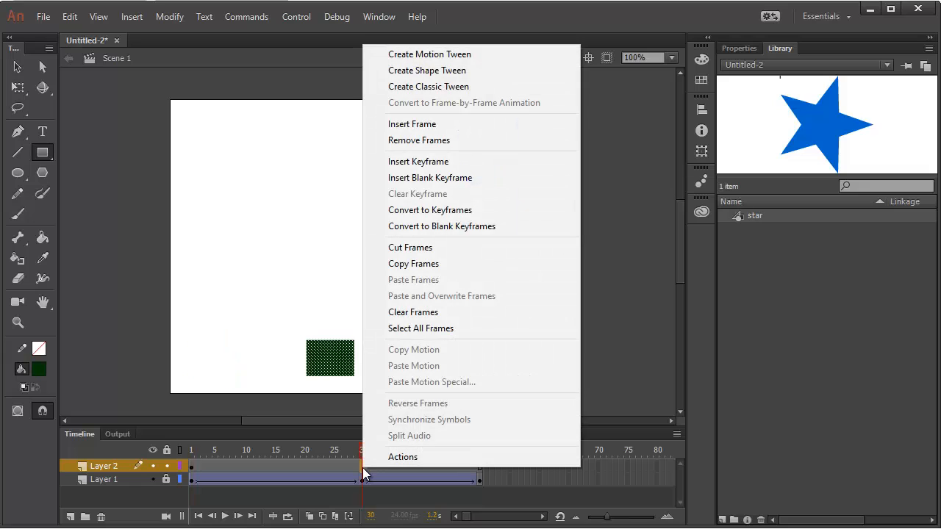
{"action": "left_click", "coordinate": [452, 162]}
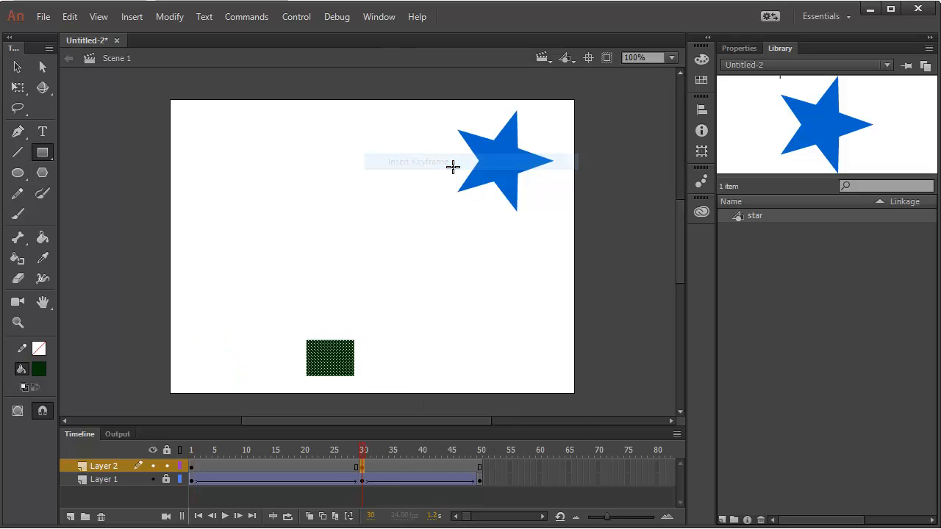
{"action": "left_click", "coordinate": [17, 68]}
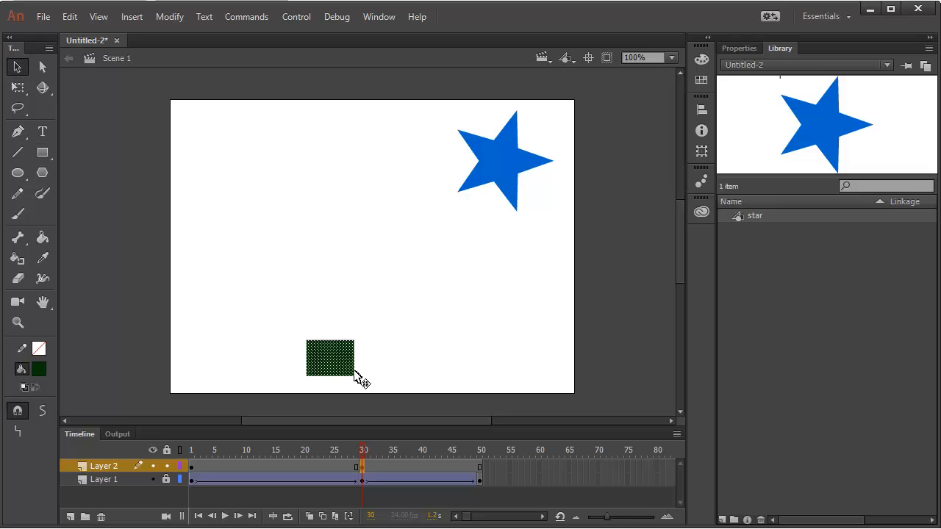
{"action": "left_click_drag", "start_coordinate": [346, 368], "coordinate": [522, 266]}
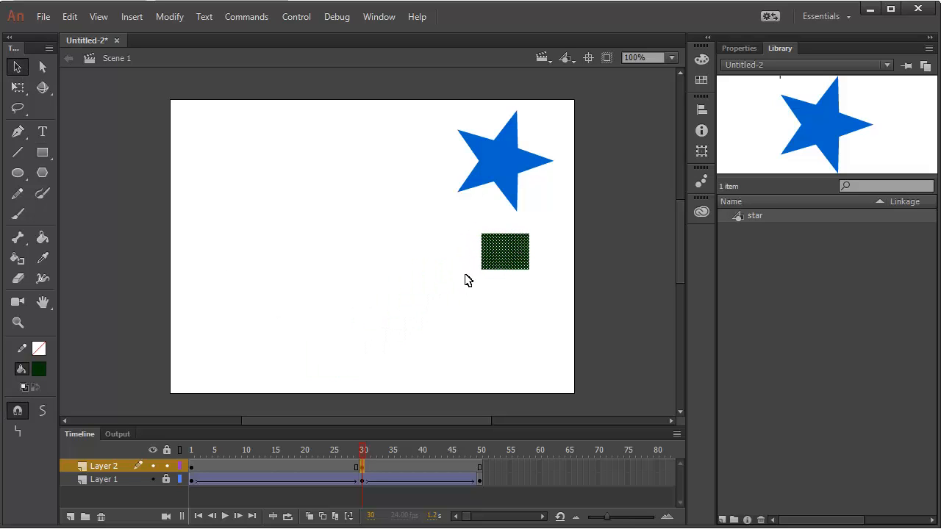
Step: Create a classic tween between frames 1 and 30 of Layer 2 and return the playhead to frame 1
{"action": "right_click", "coordinate": [224, 469]}
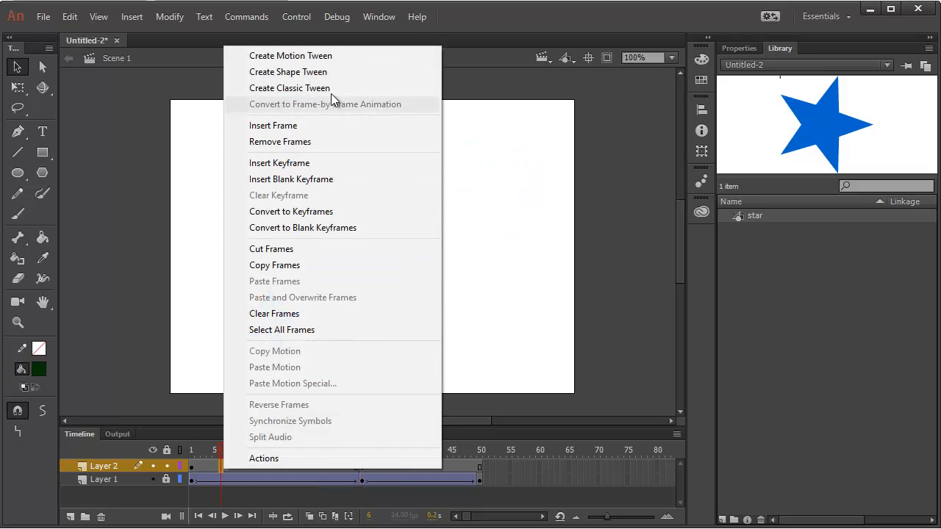
{"action": "left_click", "coordinate": [313, 88]}
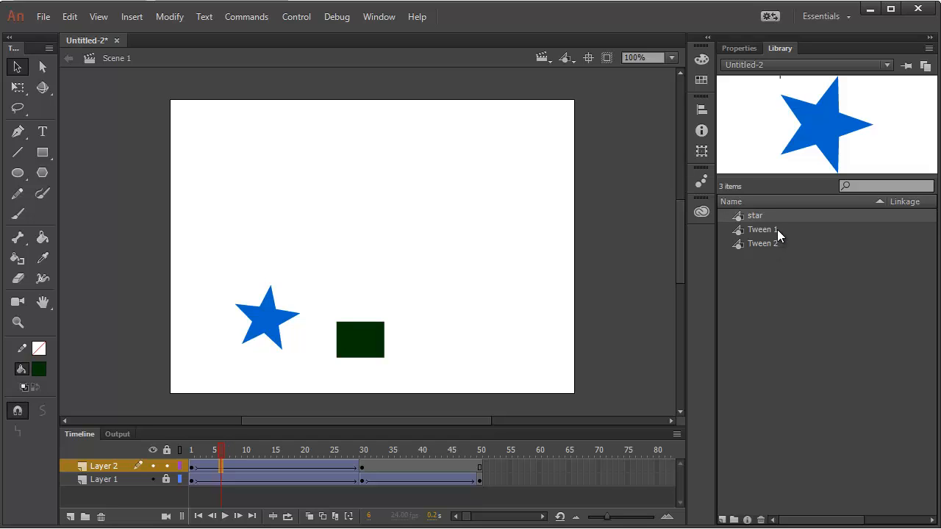
{"action": "left_click_drag", "start_coordinate": [221, 466], "coordinate": [189, 474]}
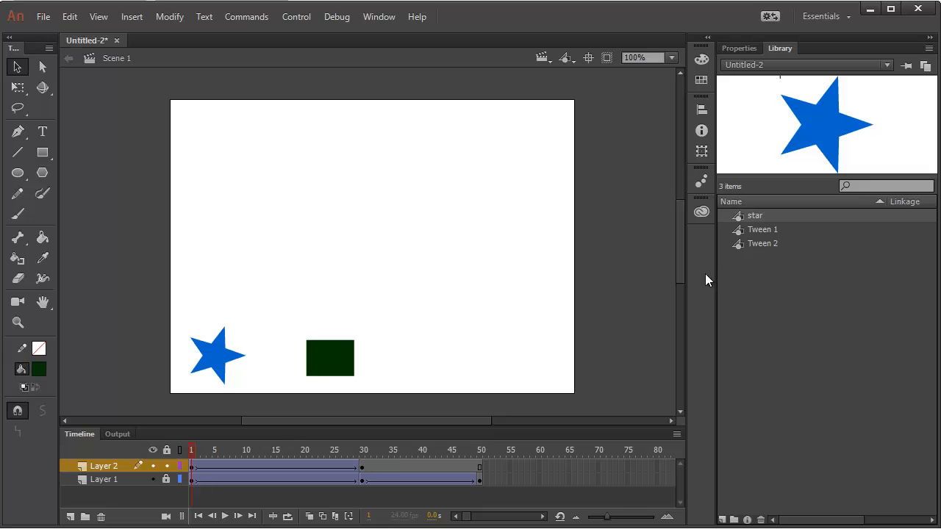
Step: Inspect the rectangle at the frame 1 and frame 30 keyframes of Layer 2, then deselect it
{"action": "left_click", "coordinate": [192, 478]}
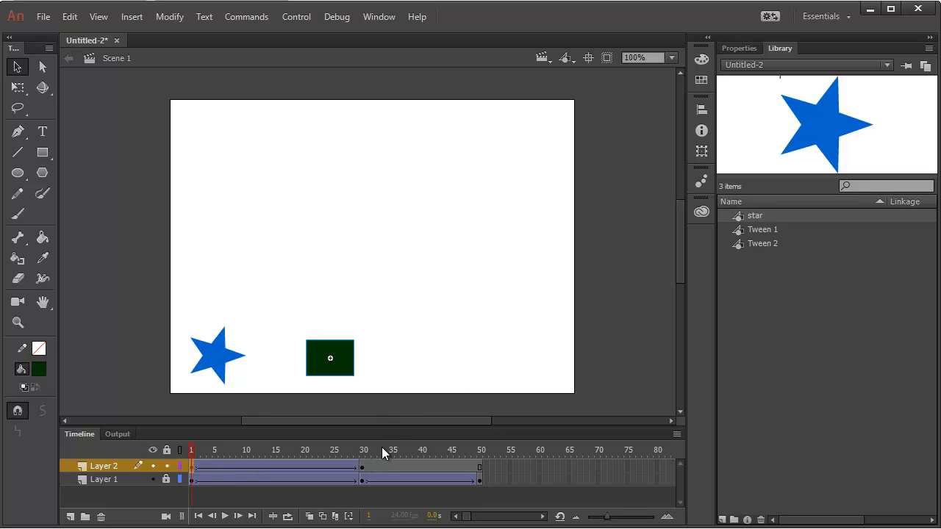
{"action": "left_click", "coordinate": [363, 467]}
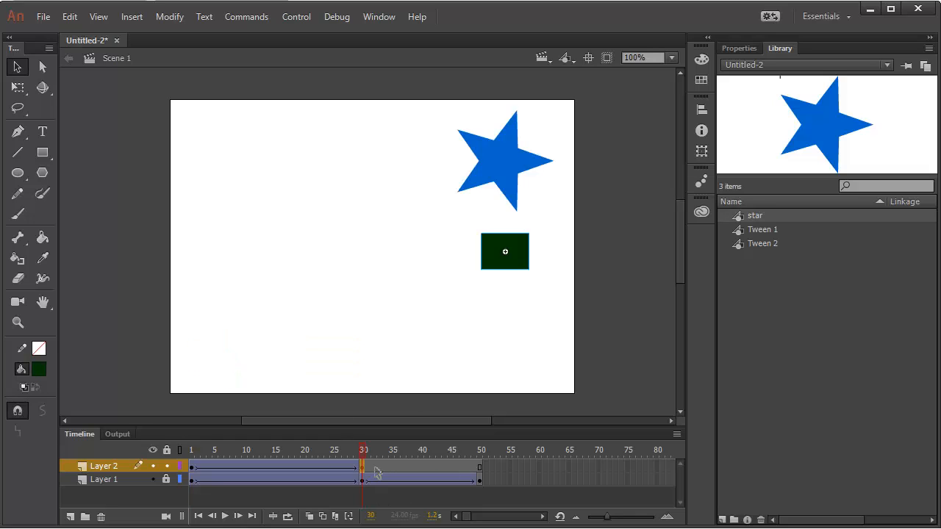
{"action": "left_click", "coordinate": [532, 267]}
{"action": "left_click", "coordinate": [519, 263]}
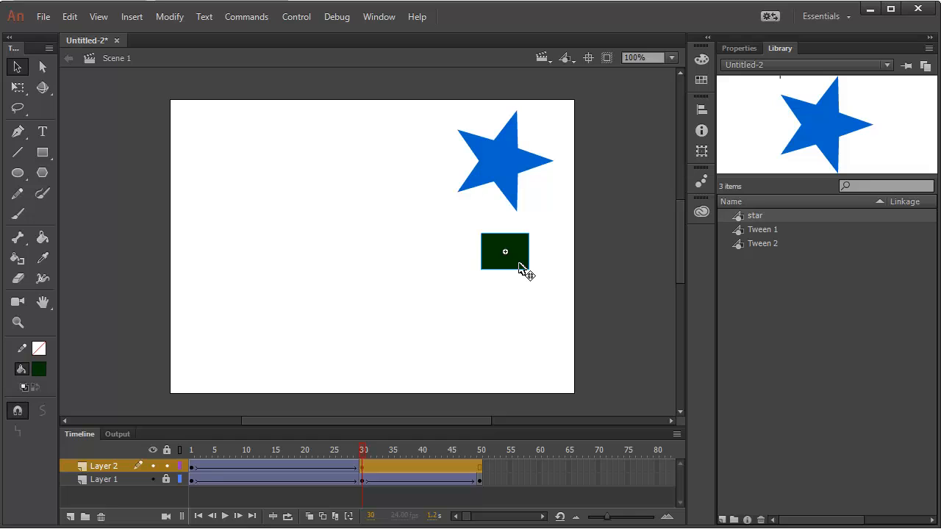
{"action": "left_click", "coordinate": [515, 306]}
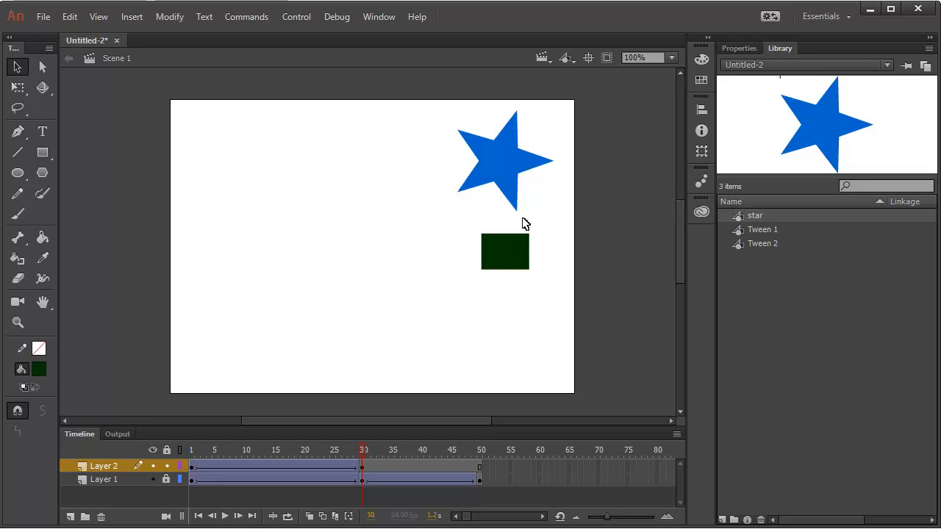
Step: Delete Layer 2 and unlock Layer 1, with the playhead at frame 30
{"action": "left_click", "coordinate": [191, 481]}
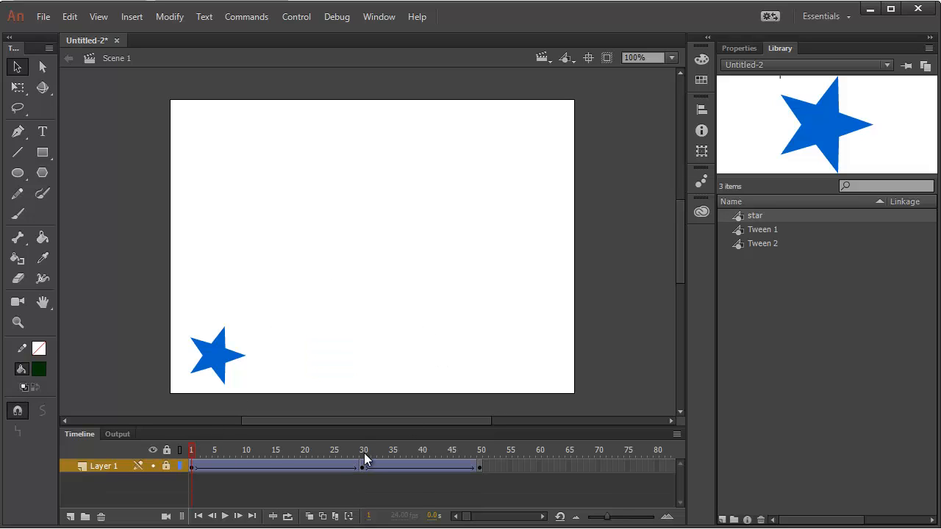
{"action": "left_click", "coordinate": [363, 453]}
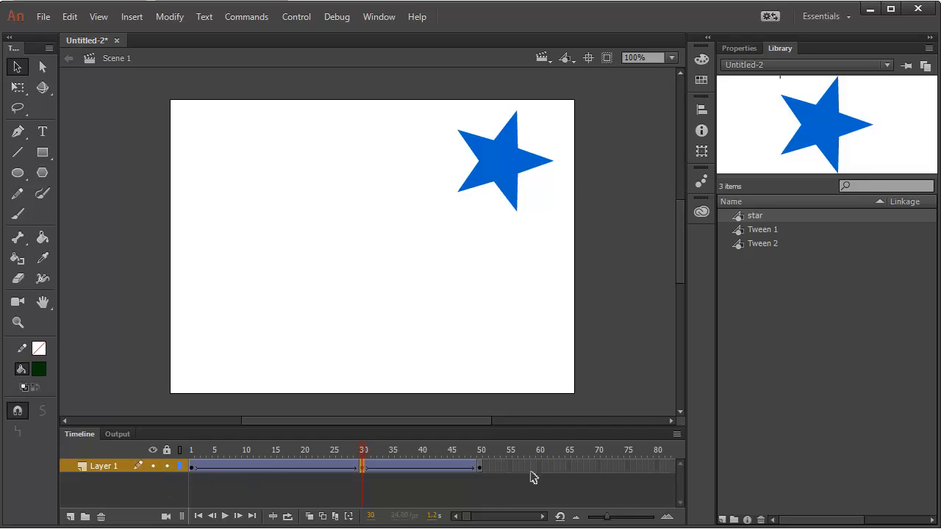
Step: Apply an Alpha color effect of 0% to the star instance at frame 30
{"action": "left_click", "coordinate": [513, 182]}
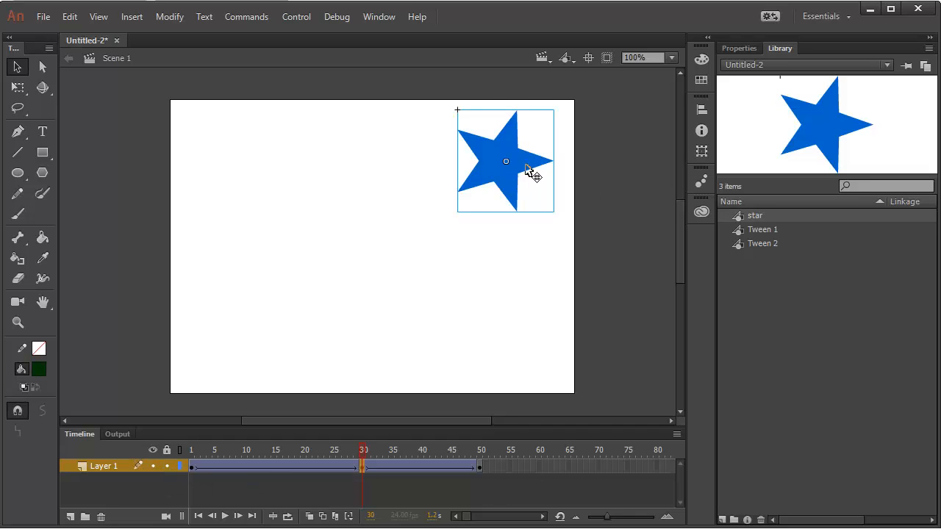
{"action": "left_click", "coordinate": [739, 50]}
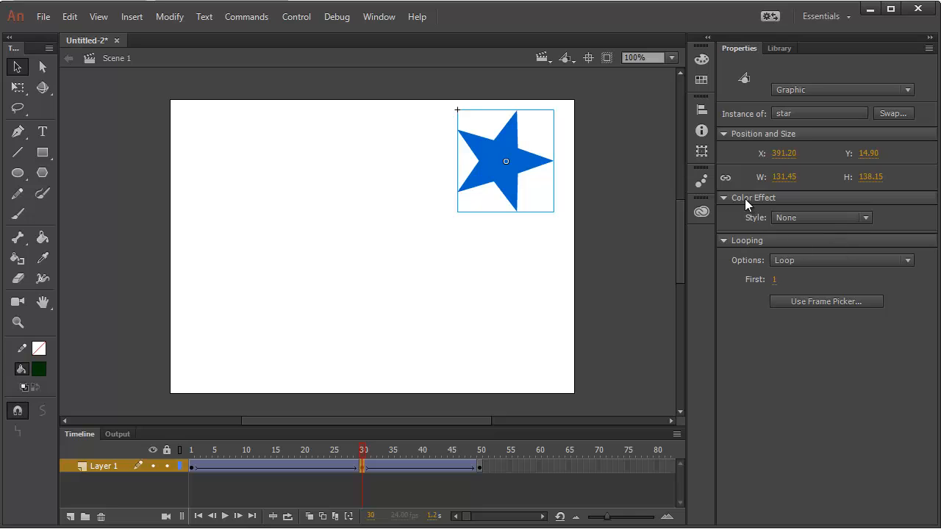
{"action": "left_click", "coordinate": [841, 218]}
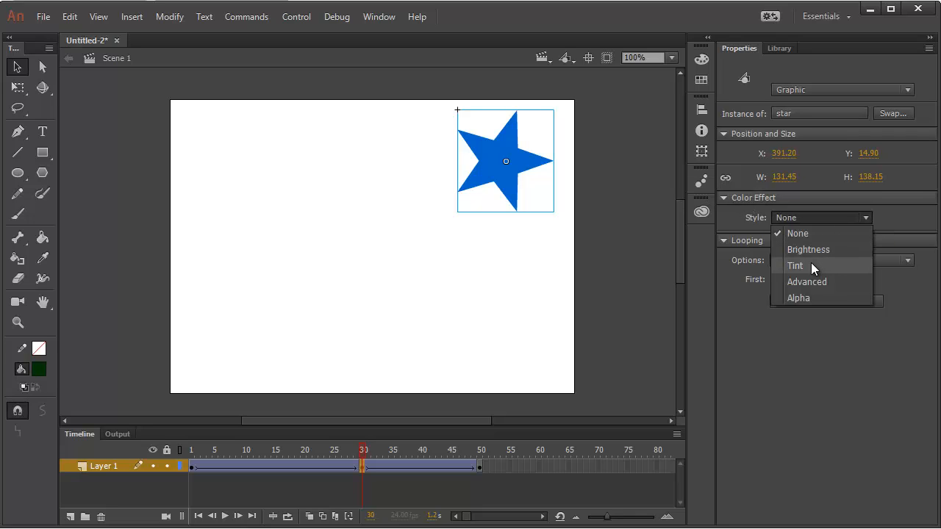
{"action": "left_click", "coordinate": [826, 298]}
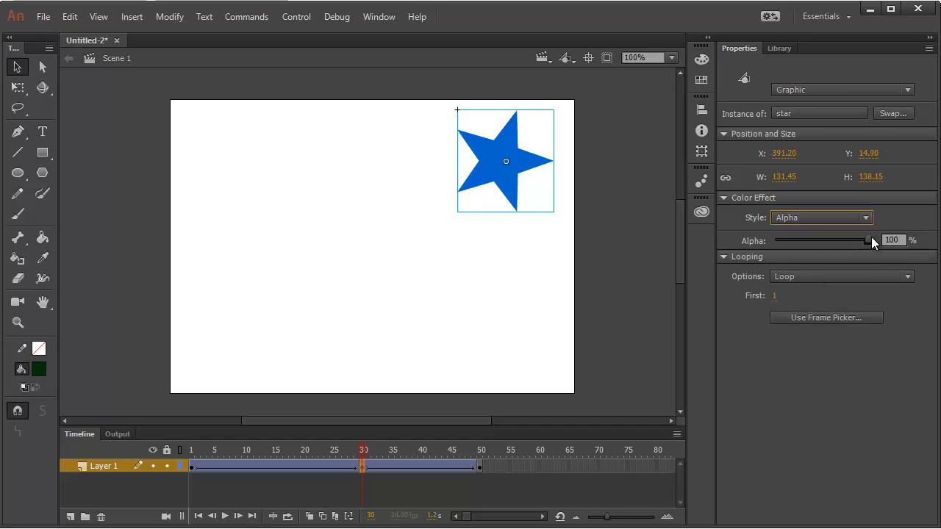
{"action": "left_click_drag", "start_coordinate": [869, 239], "coordinate": [757, 244]}
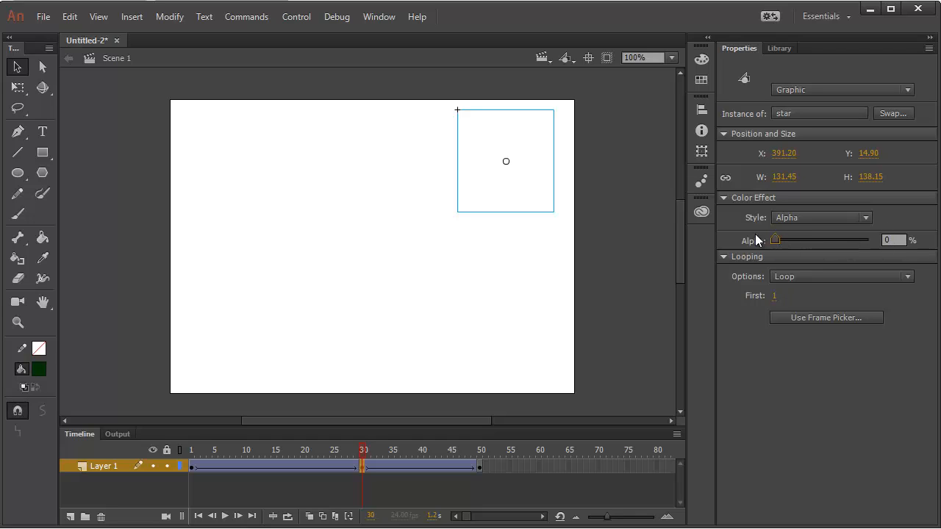
Step: Play the animation from frame 1 and test the movie to check the star's fade
{"action": "left_click_drag", "start_coordinate": [363, 454], "coordinate": [20, 445]}
{"action": "key", "text": "Return"}
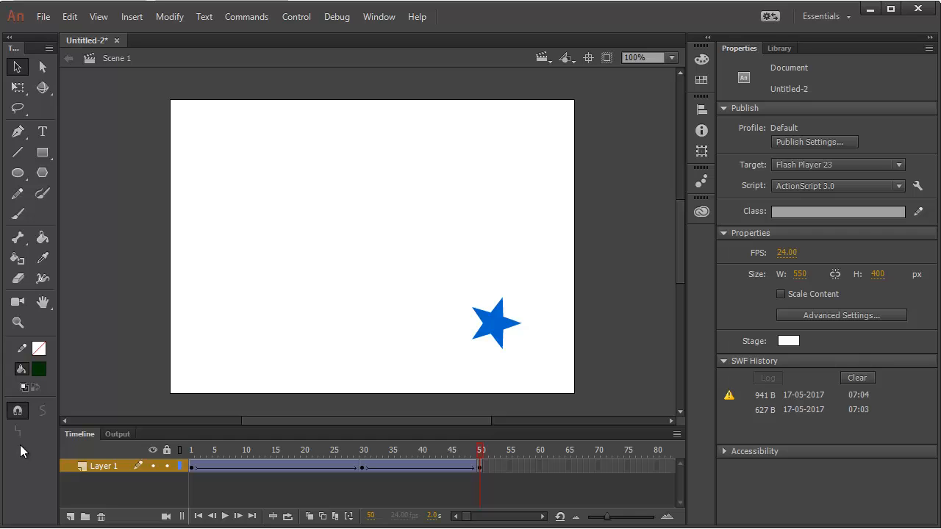
{"action": "key", "text": "Return"}
{"action": "key", "text": "ctrl+Return"}
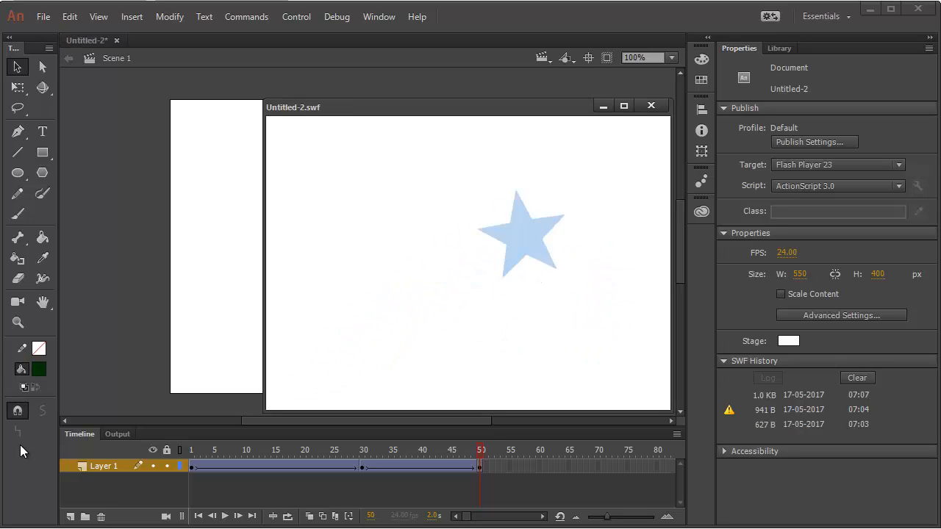